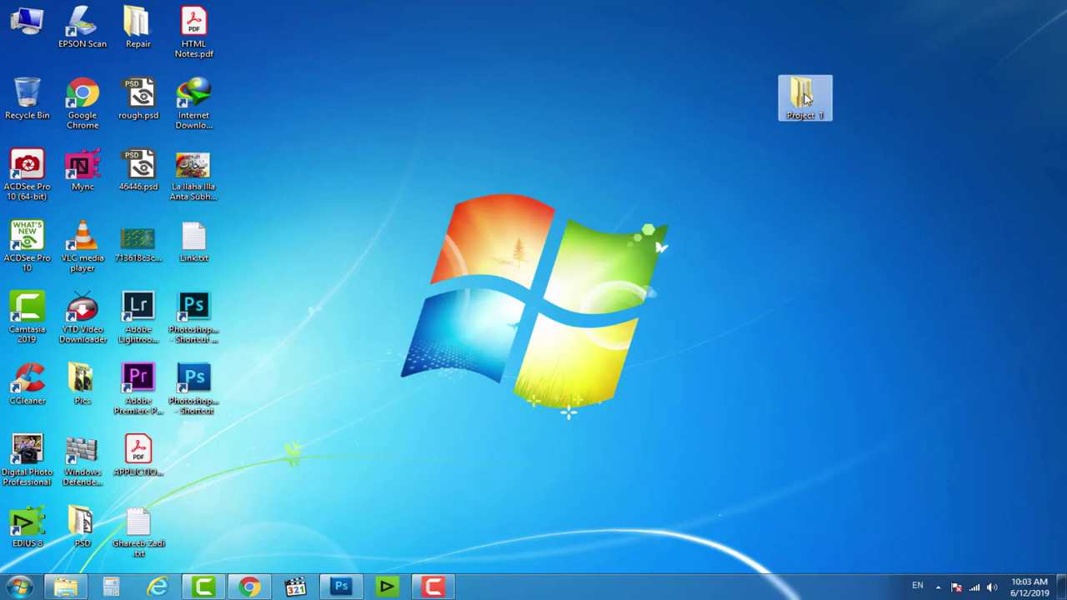
# Open Project 1 and its Green Screen effect folder, showing both as large icons
pyautogui.doubleClick(806, 98)
pyautogui.click(733, 69)
pyautogui.click(761, 39)
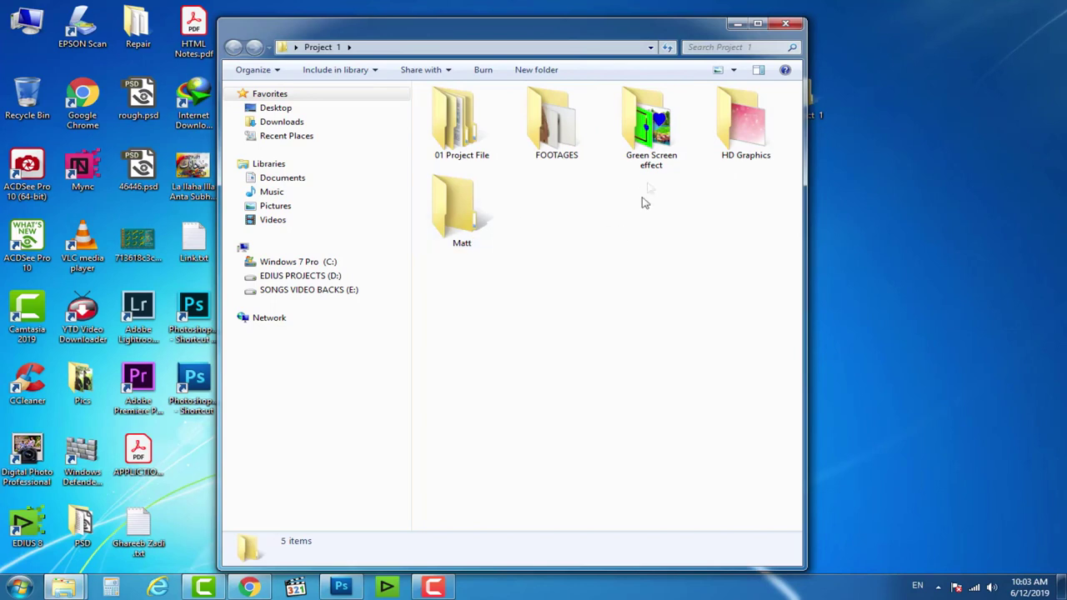
pyautogui.doubleClick(648, 146)
pyautogui.click(735, 72)
pyautogui.click(783, 67)
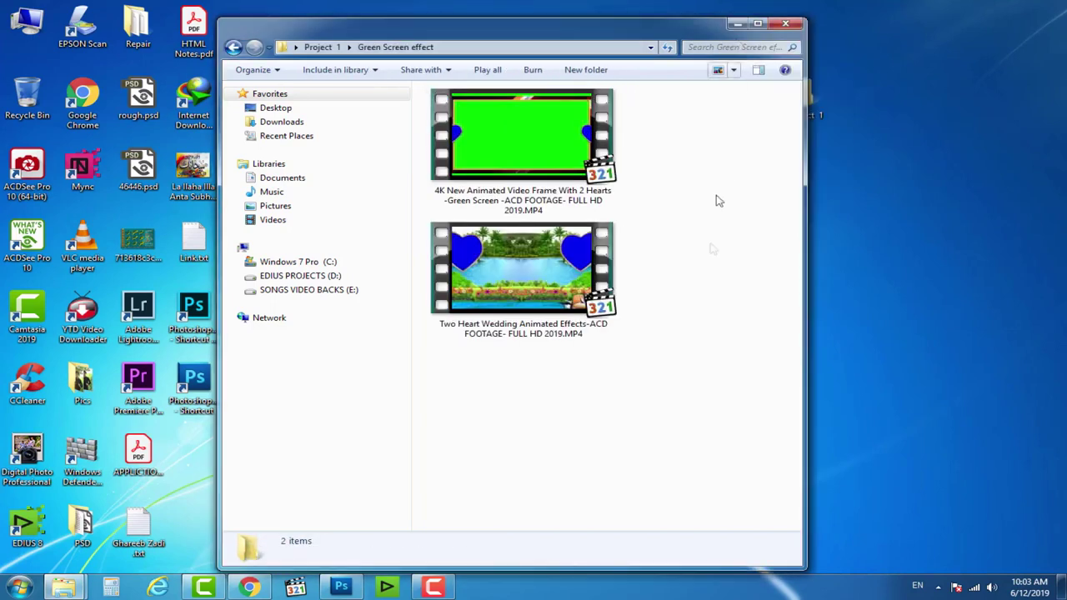
# Browse the FOOTAGES and 01 Project File folders, close Explorer, and bring up the EDIUS 8 shortcut menu
pyautogui.click(233, 47)
pyautogui.doubleClick(567, 150)
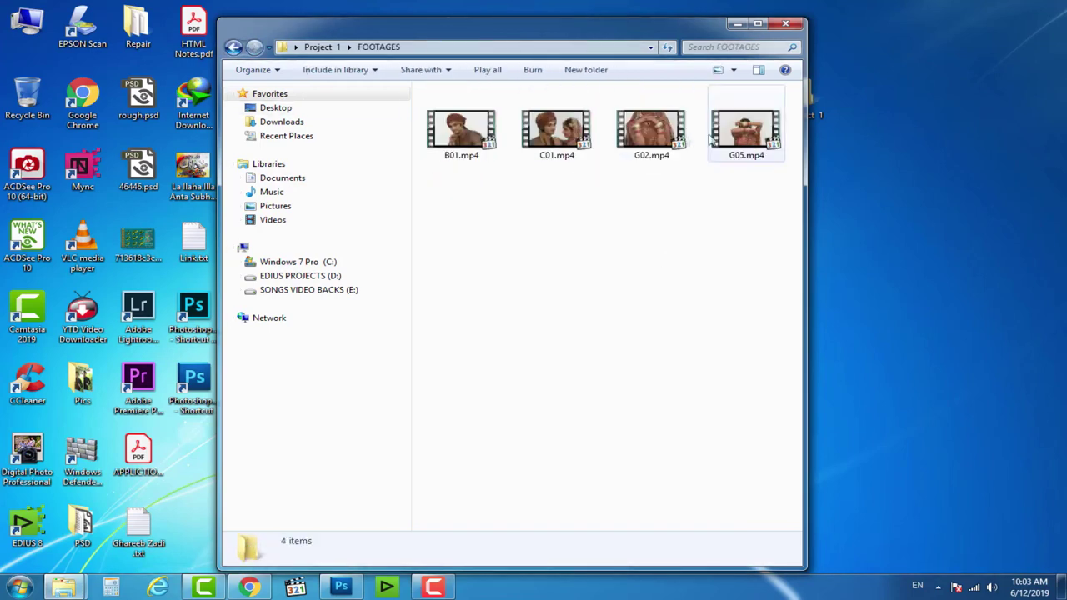
pyautogui.click(233, 46)
pyautogui.doubleClick(456, 147)
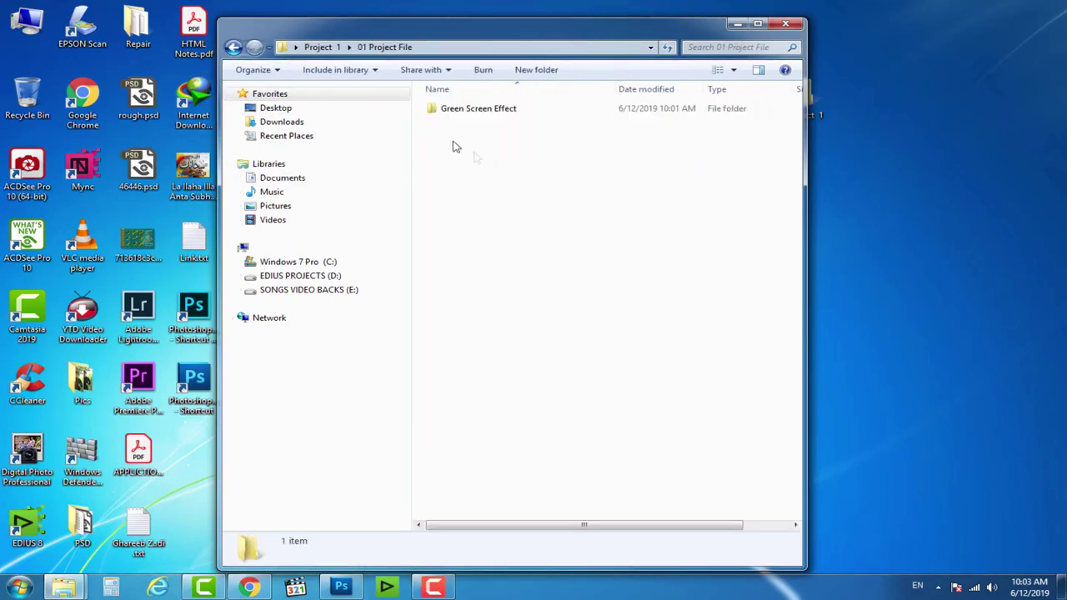
pyautogui.click(235, 48)
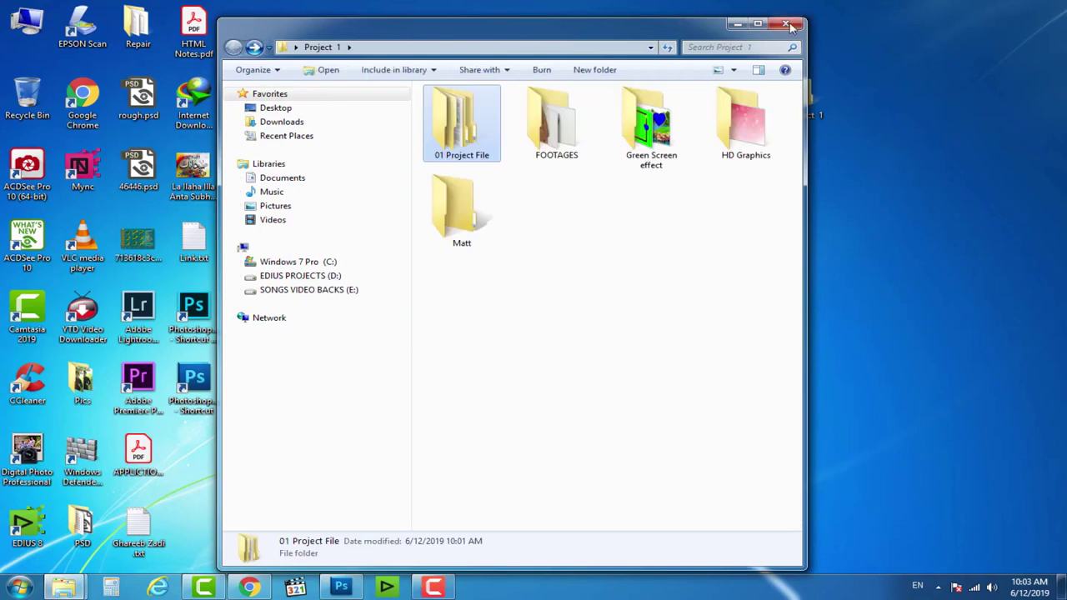
pyautogui.click(790, 27)
pyautogui.rightClick(25, 529)
# Launch EDIUS, start a new project and rename it from Untitled1 to 'Green Screen'
pyautogui.click(314, 250)
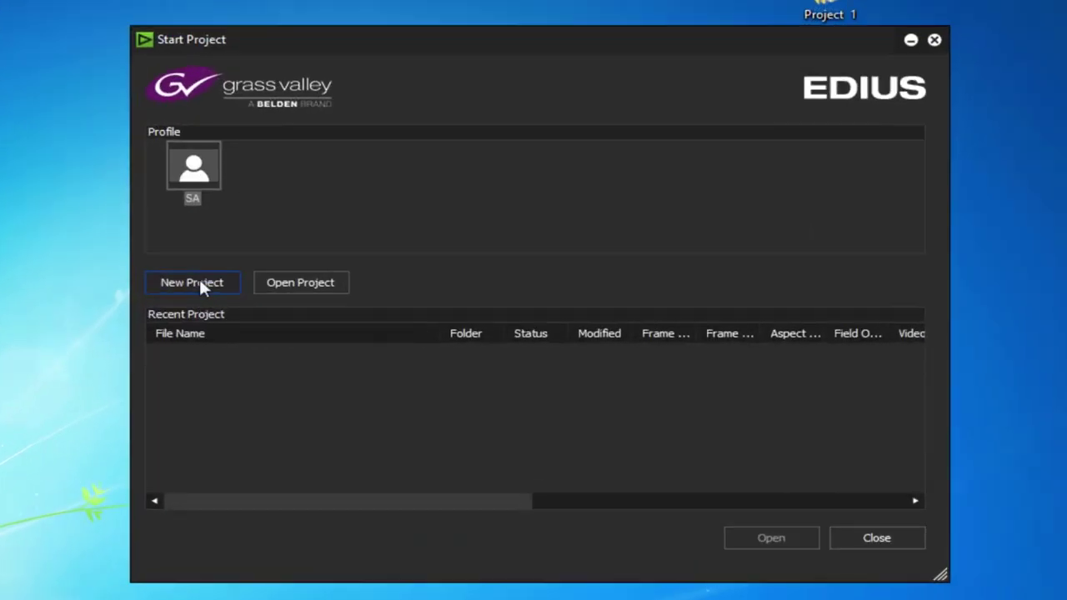
pyautogui.click(190, 284)
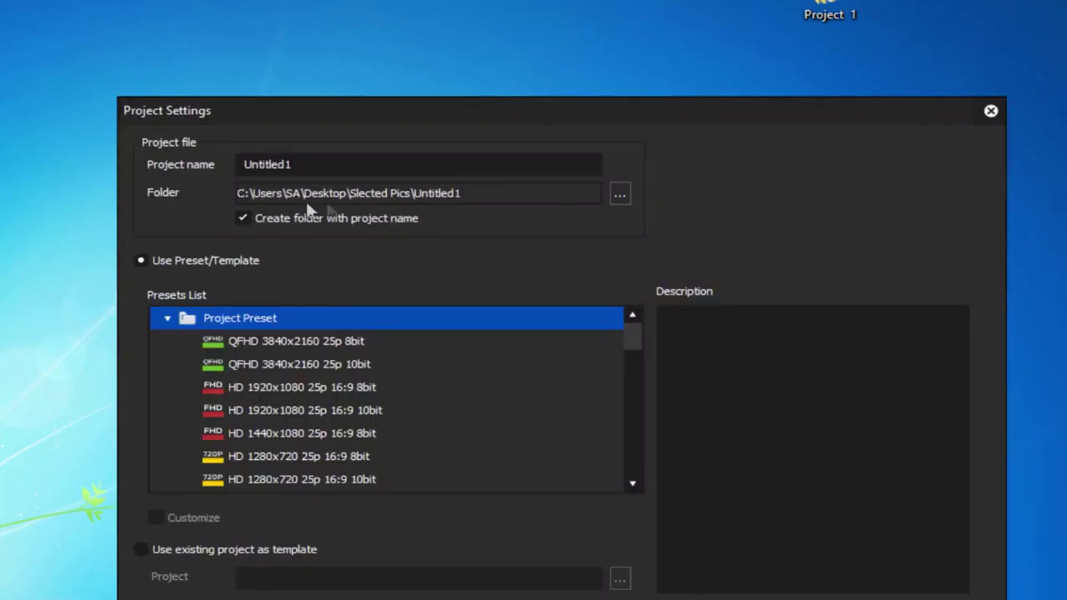
pyautogui.click(275, 164)
pyautogui.hotkey('ctrl', 'a')
pyautogui.press('BackSpace')
pyautogui.write('Green Screen')
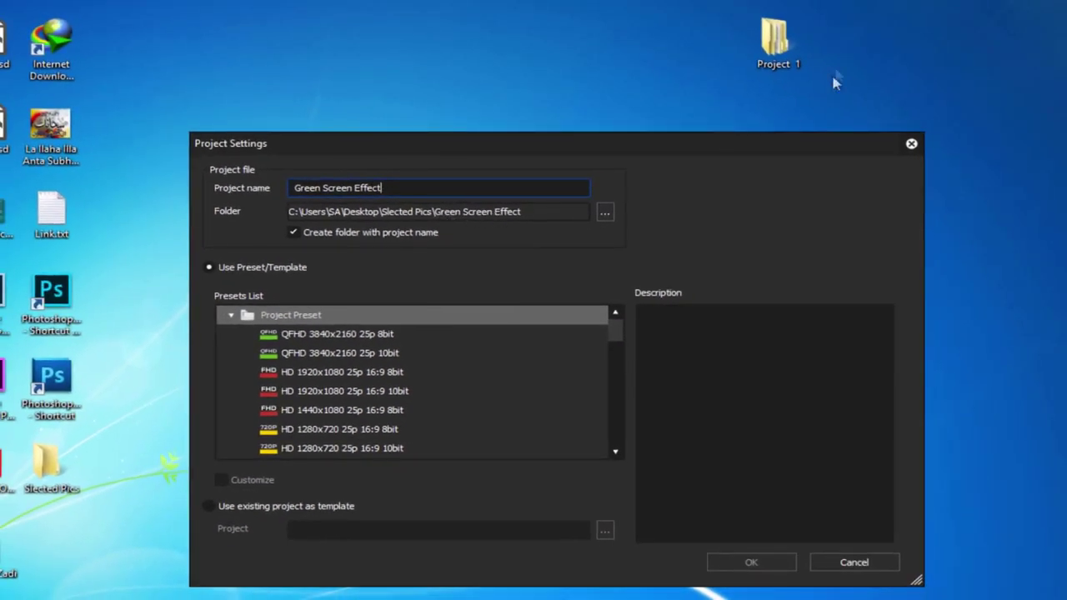
# Save the project in Desktop\Project 1\01 Project File using the HD 1920x1080 25p 16:9 8bit preset
pyautogui.click(605, 211)
pyautogui.click(141, 288)
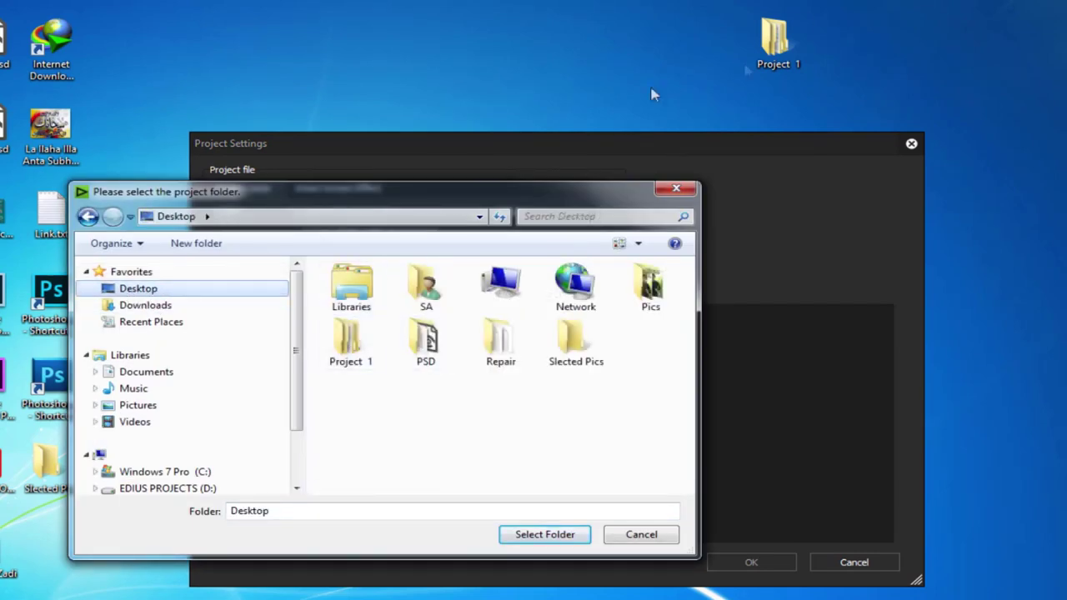
pyautogui.doubleClick(352, 343)
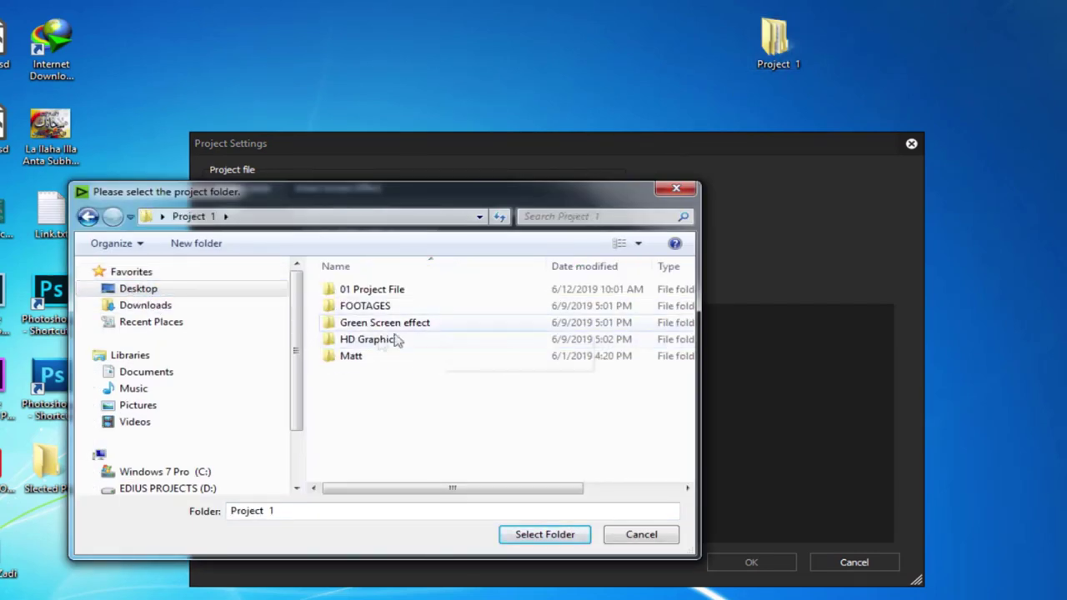
pyautogui.doubleClick(371, 292)
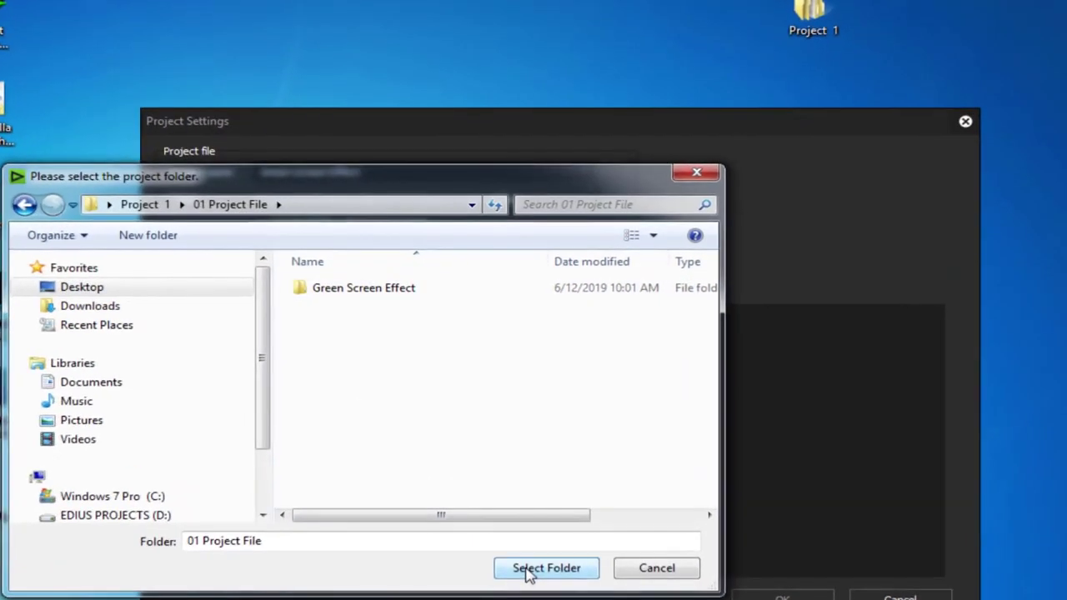
pyautogui.click(545, 534)
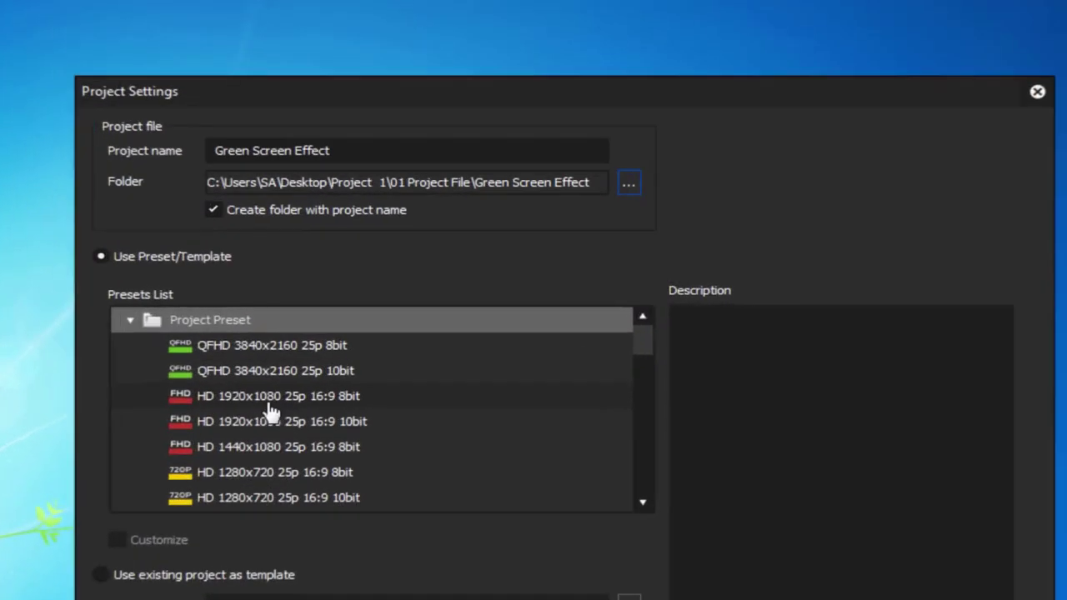
pyautogui.click(313, 385)
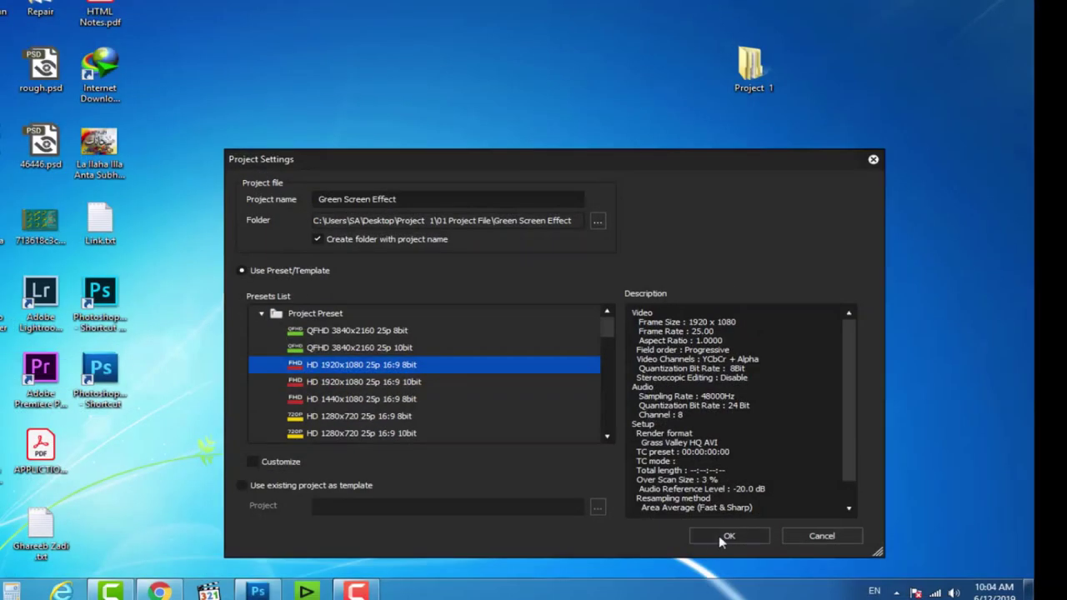
pyautogui.click(730, 535)
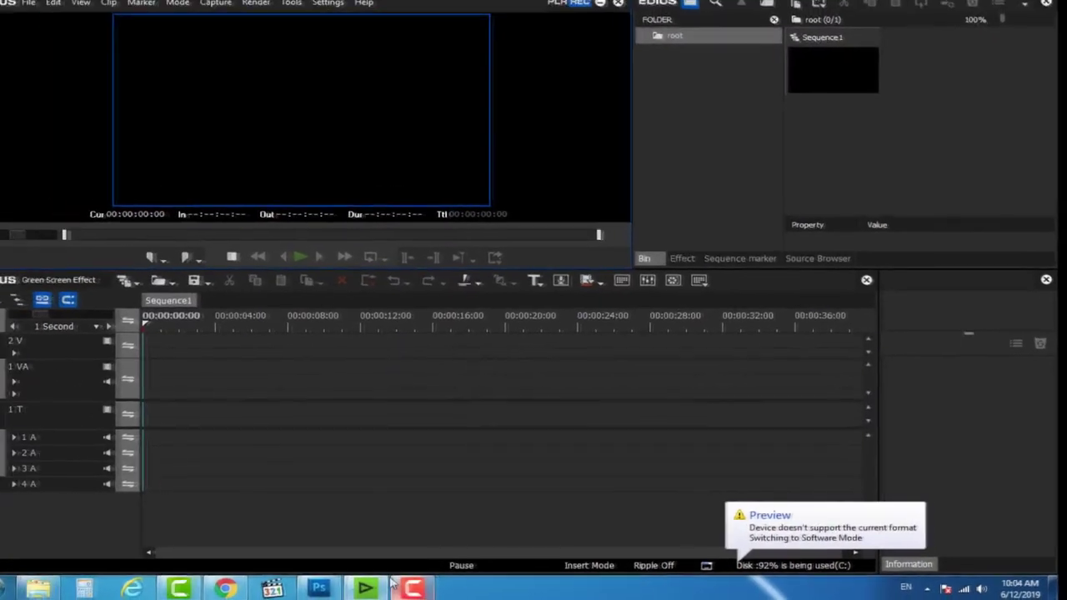
# Add the Desktop Project 1 folder to the bin and view its FOOTAGES, Green Screen effect and HD Graphics clips
pyautogui.rightClick(684, 82)
pyautogui.click(759, 111)
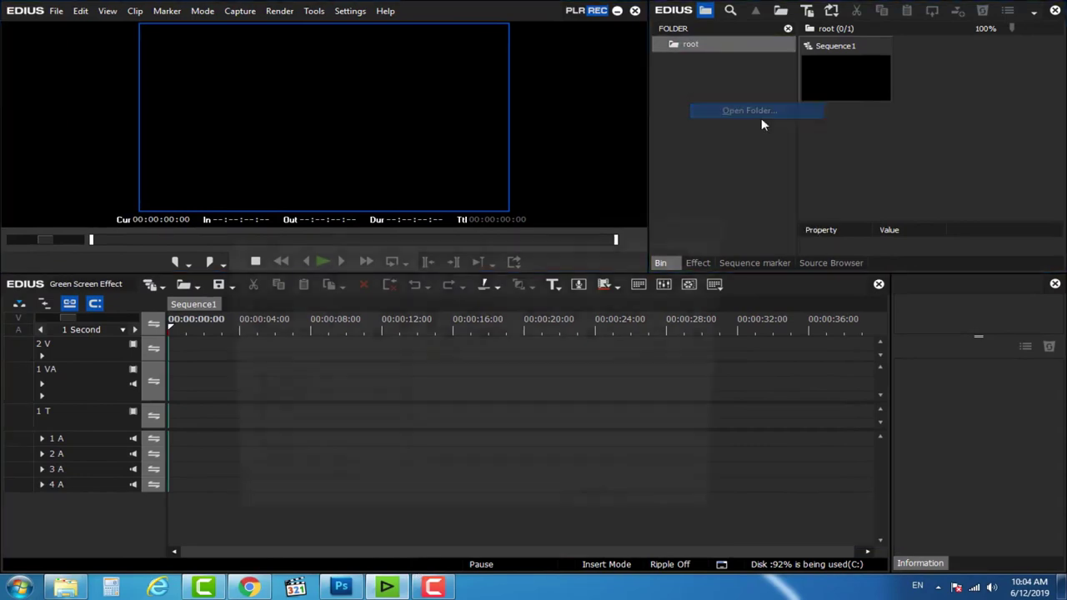
pyautogui.doubleClick(444, 346)
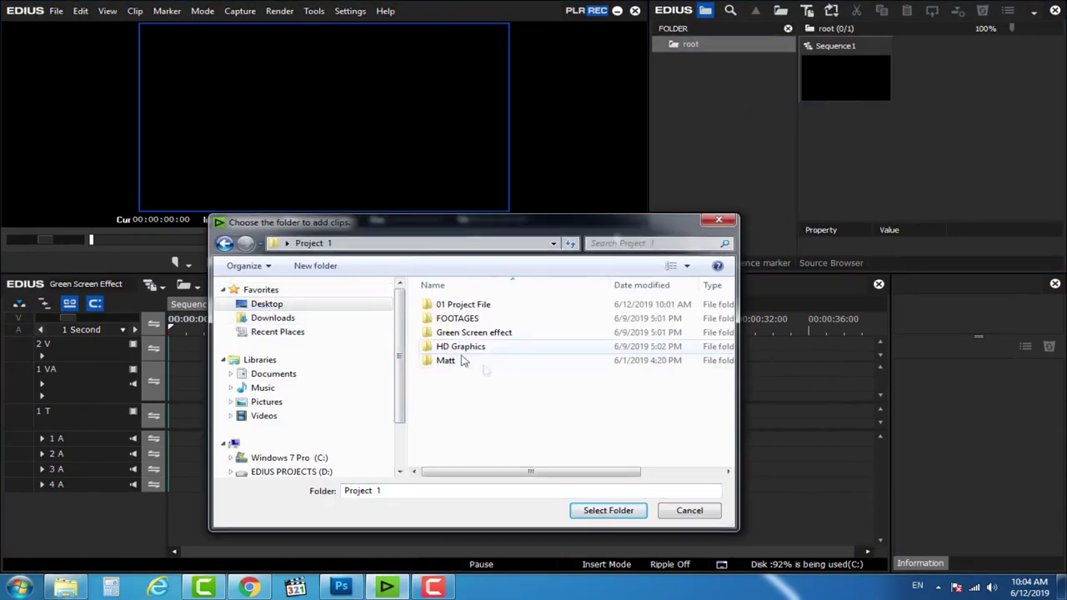
pyautogui.click(225, 243)
pyautogui.click(597, 512)
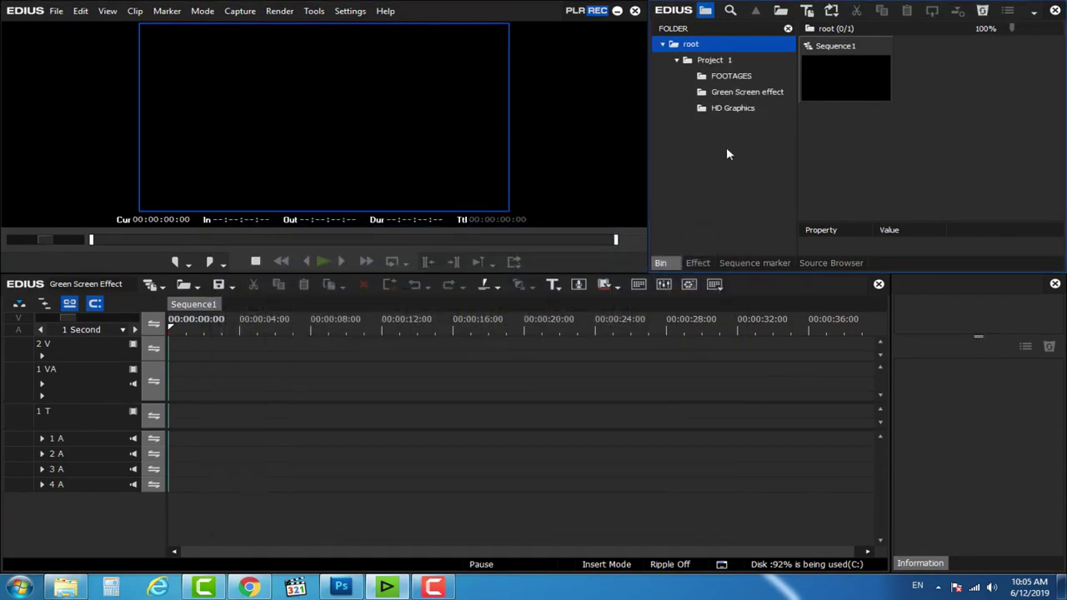
pyautogui.click(709, 75)
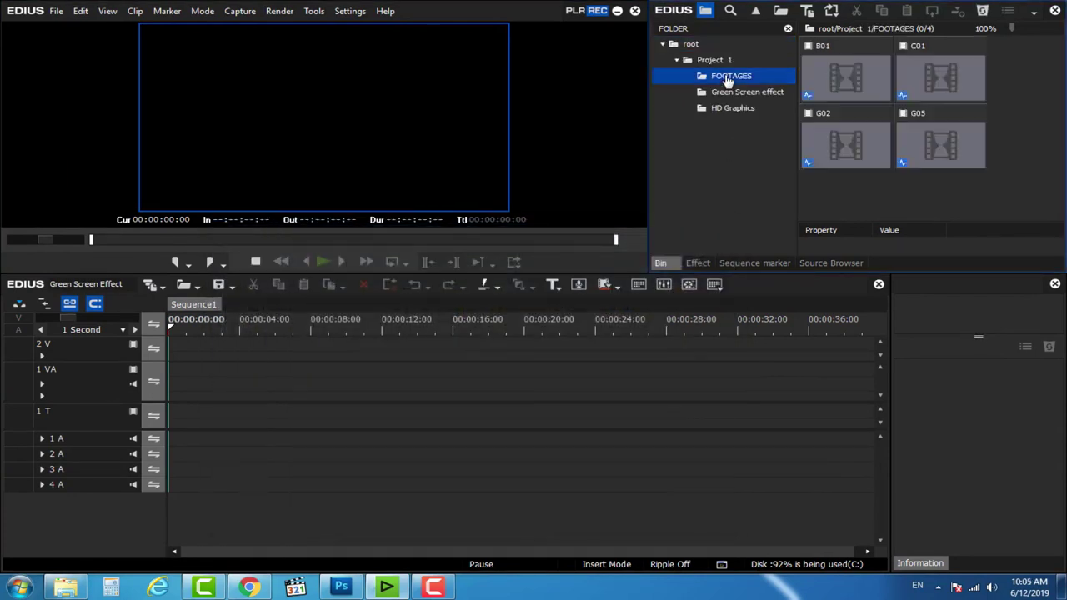
pyautogui.click(734, 92)
pyautogui.click(723, 108)
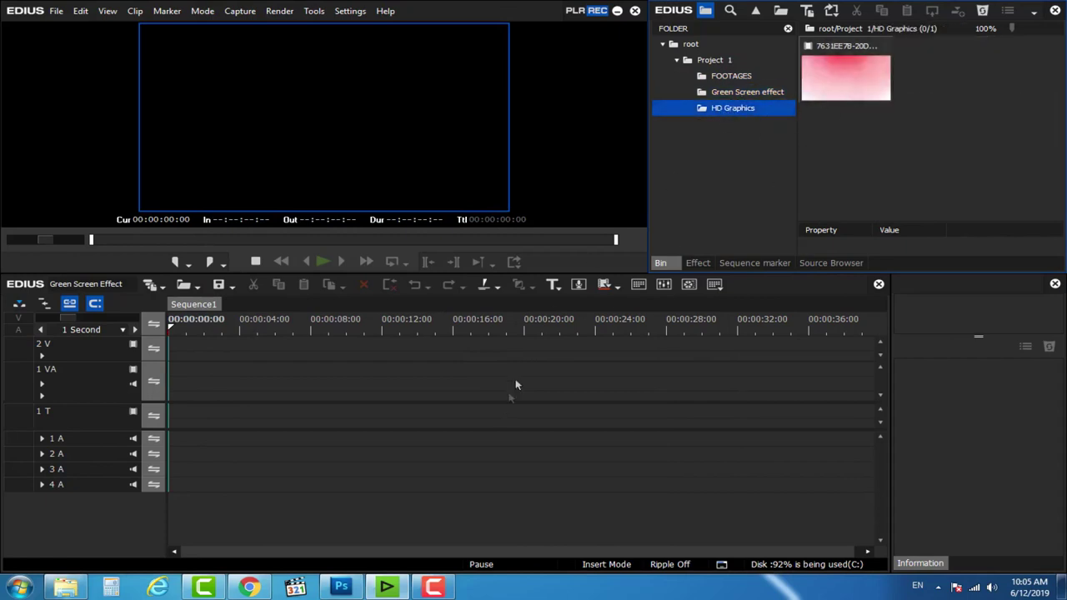
# Place the Two Heart Wedding clip on track 1 VA, scrub to 00:00:06:24, and list the effects
pyautogui.click(717, 79)
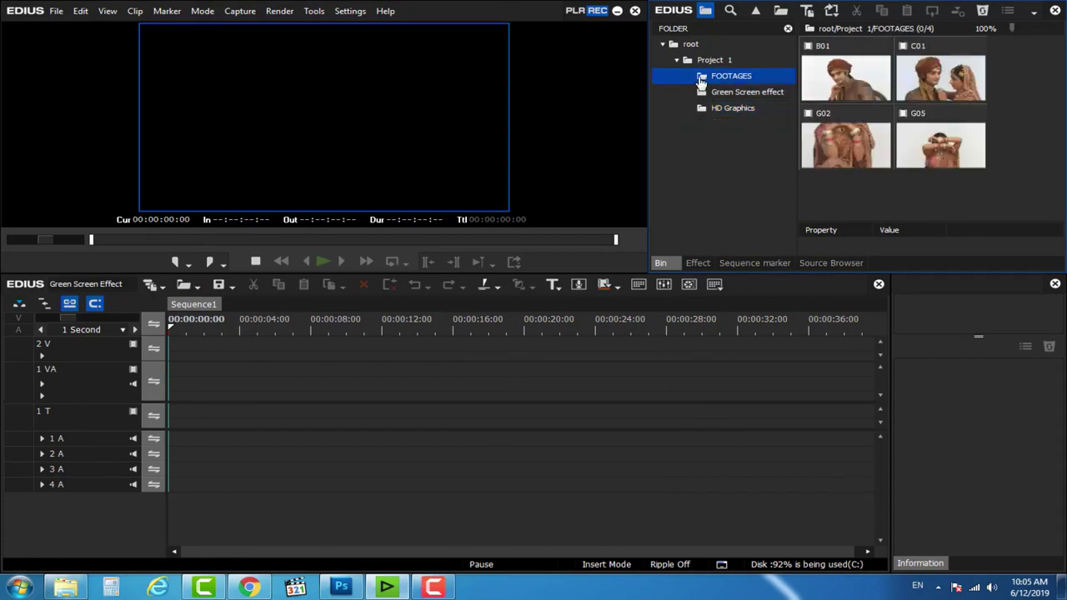
pyautogui.click(721, 98)
pyautogui.moveTo(940, 77); pyautogui.dragTo(177, 367)
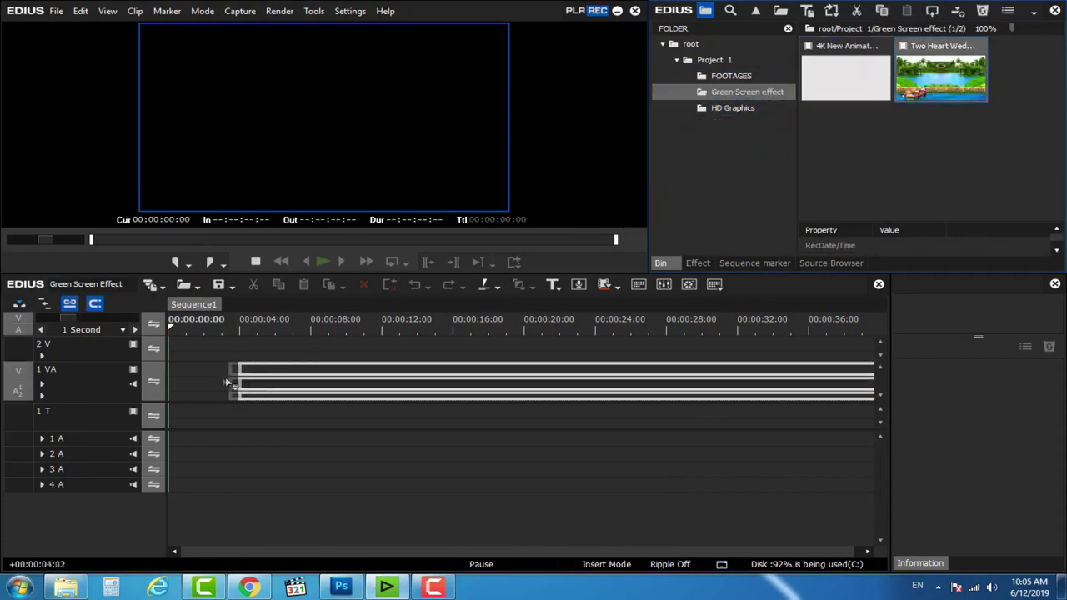
pyautogui.click(202, 332)
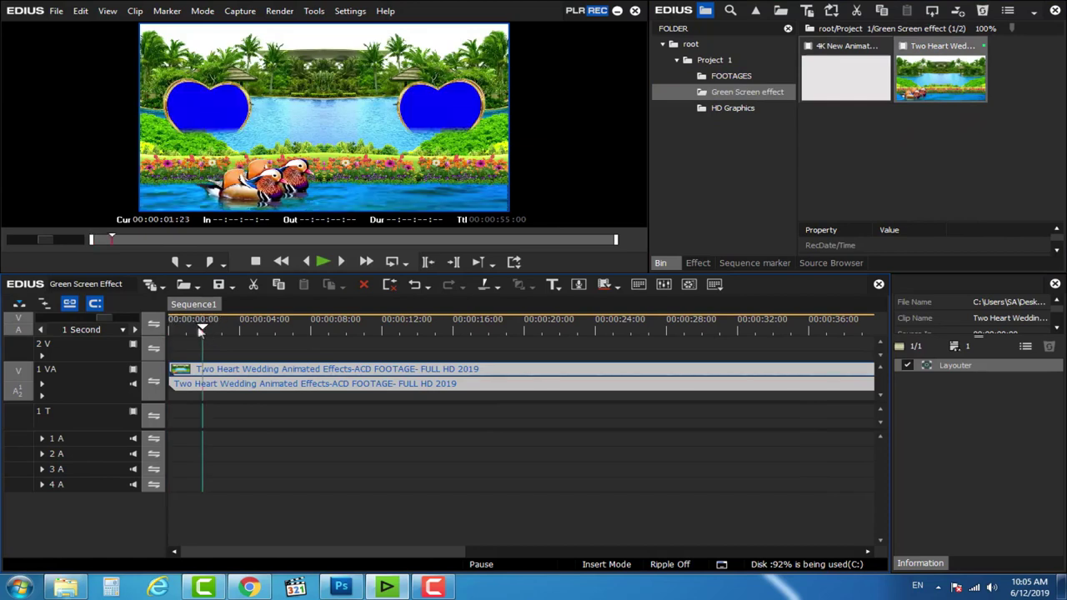
pyautogui.moveTo(207, 330); pyautogui.dragTo(292, 330)
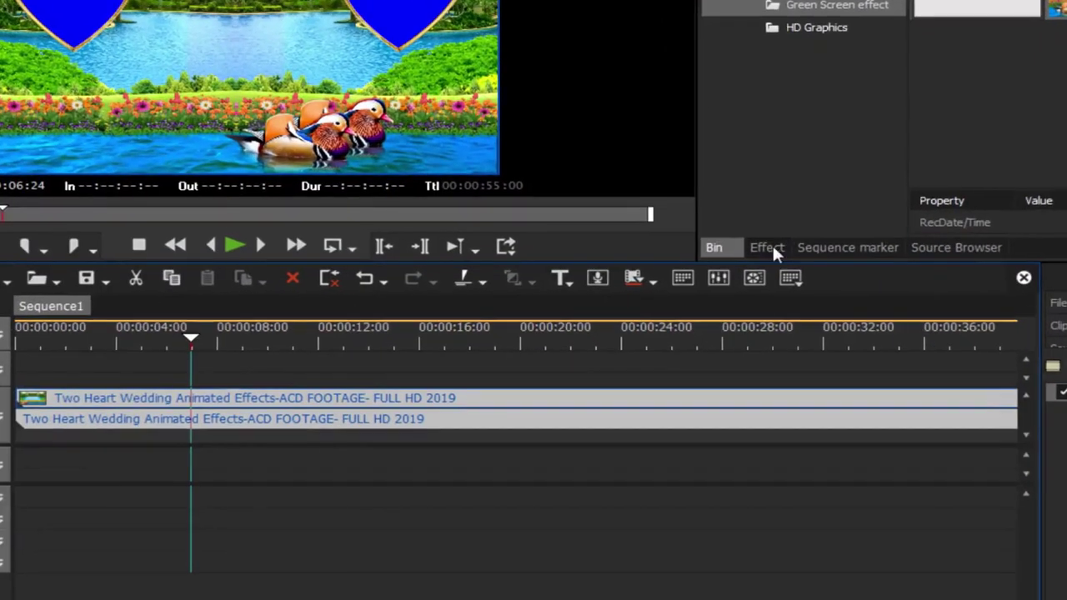
pyautogui.click(698, 262)
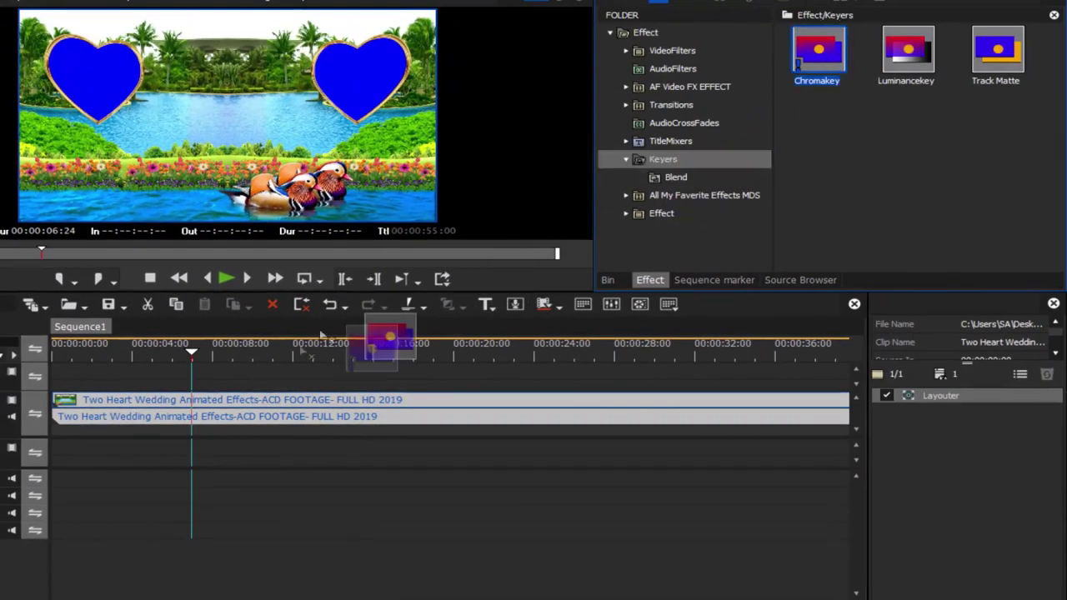
# Apply Chromakey to the Two Heart Wedding clip, widening Cancel Color Range to 40
pyautogui.moveTo(838, 62); pyautogui.dragTo(257, 423)
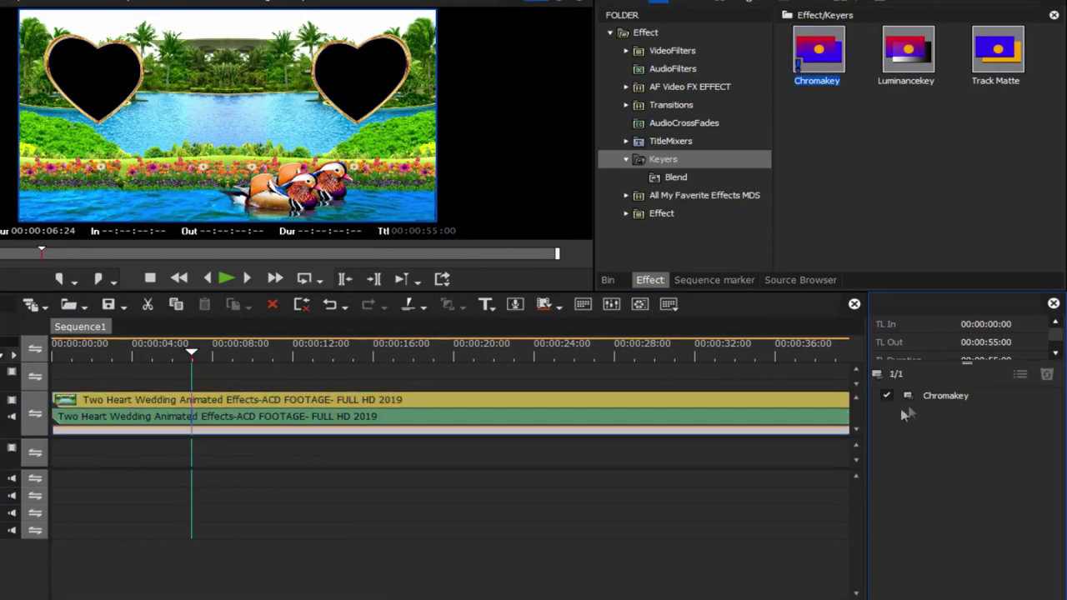
pyautogui.doubleClick(908, 398)
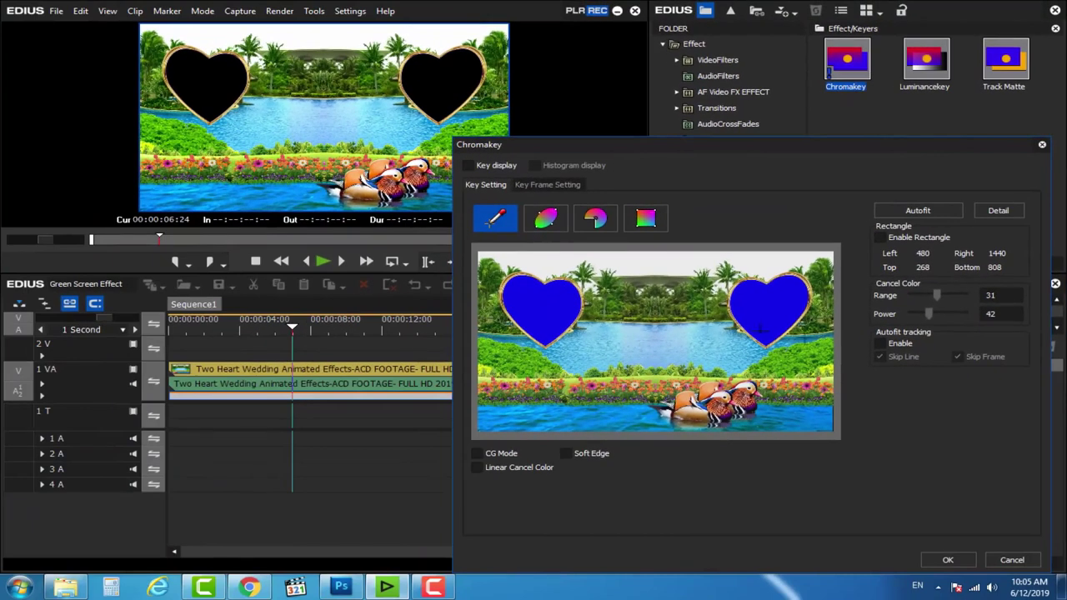
pyautogui.click(988, 215)
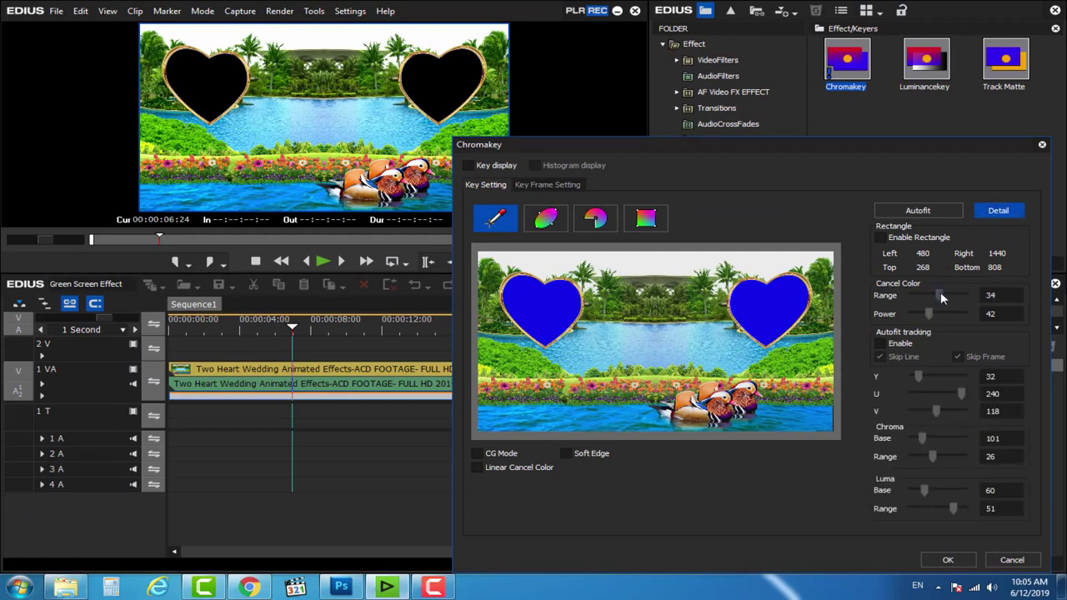
pyautogui.moveTo(941, 294); pyautogui.dragTo(945, 293)
pyautogui.click(949, 562)
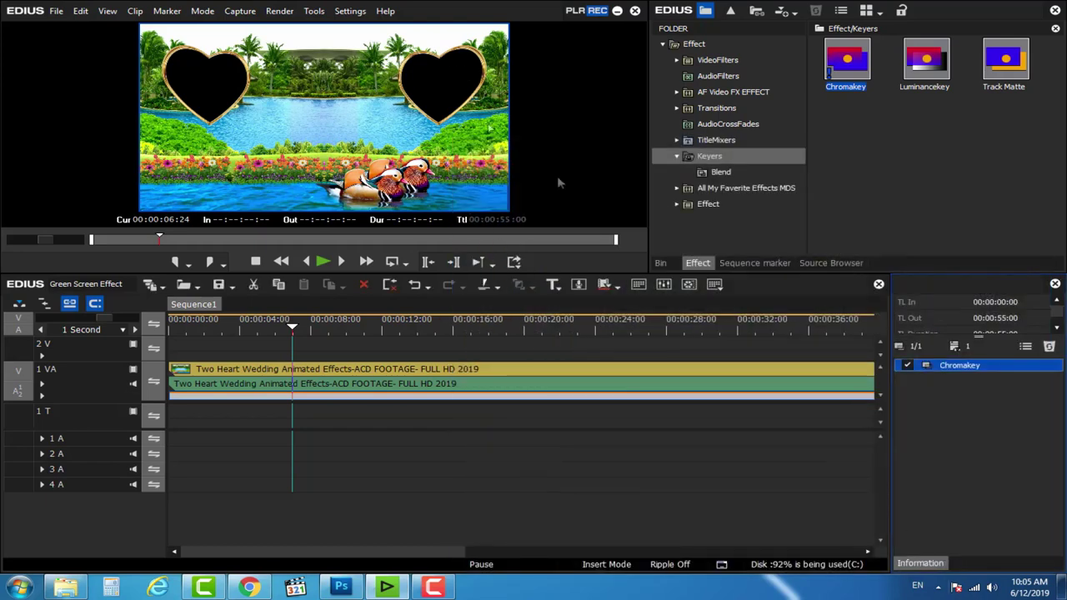
pyautogui.click(316, 357)
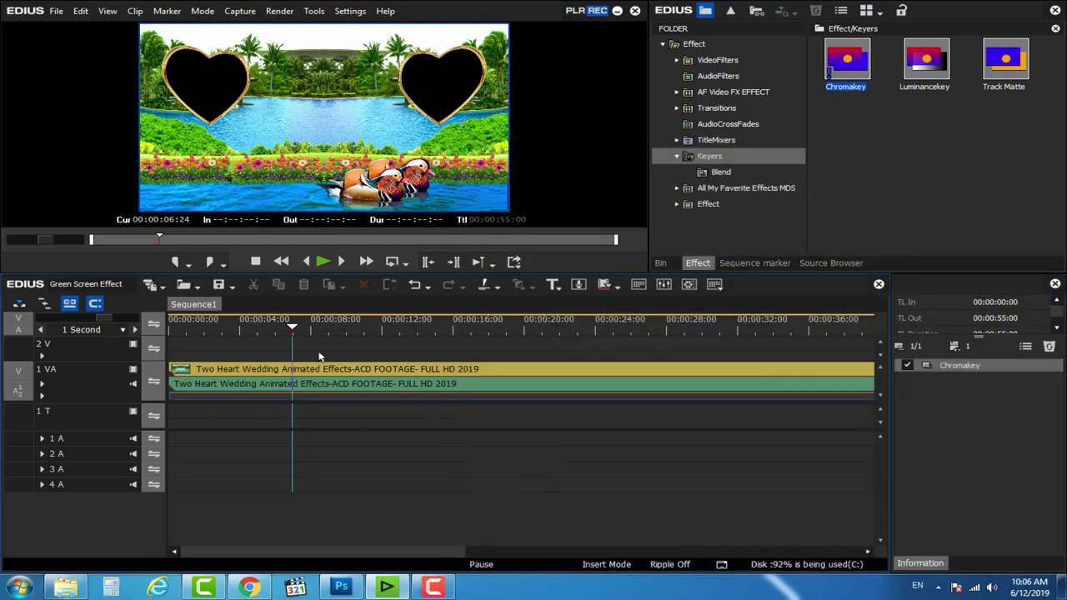
# Move the wedding frame up to track 2 V and place clip B01 on track 1 VA
pyautogui.moveTo(180, 378); pyautogui.dragTo(184, 355)
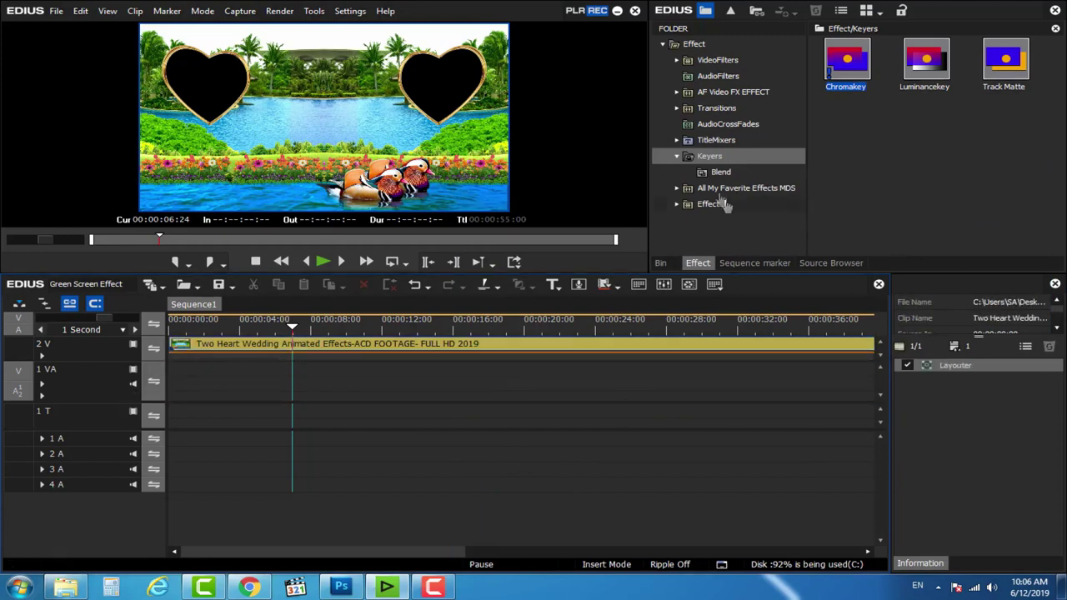
pyautogui.click(661, 263)
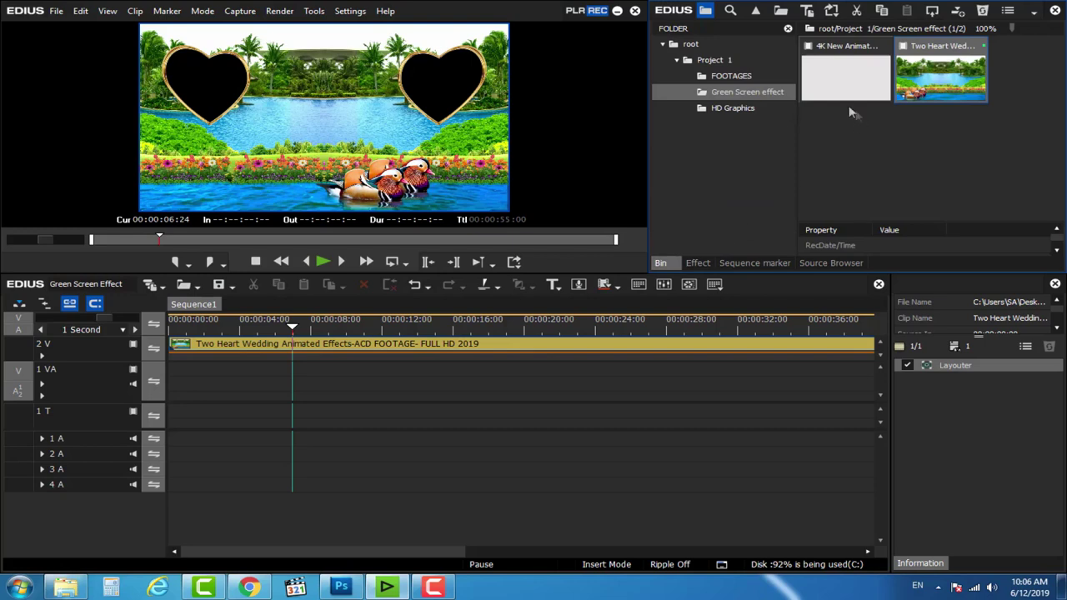
pyautogui.click(747, 78)
pyautogui.moveTo(867, 84); pyautogui.dragTo(177, 377)
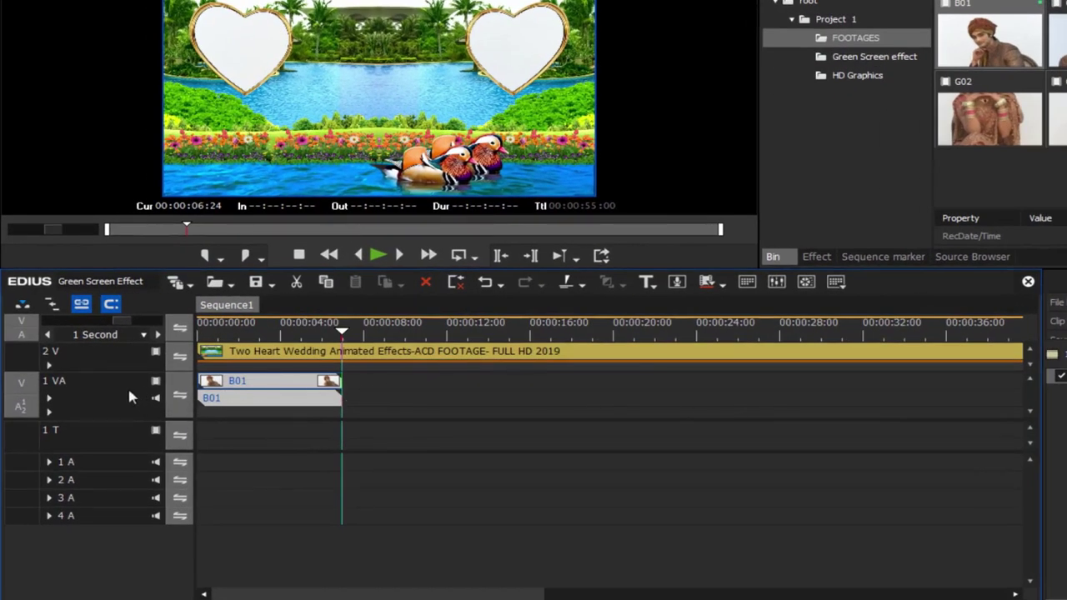
# Add two new video tracks, 3 V and 4 V, above the existing tracks
pyautogui.rightClick(129, 398)
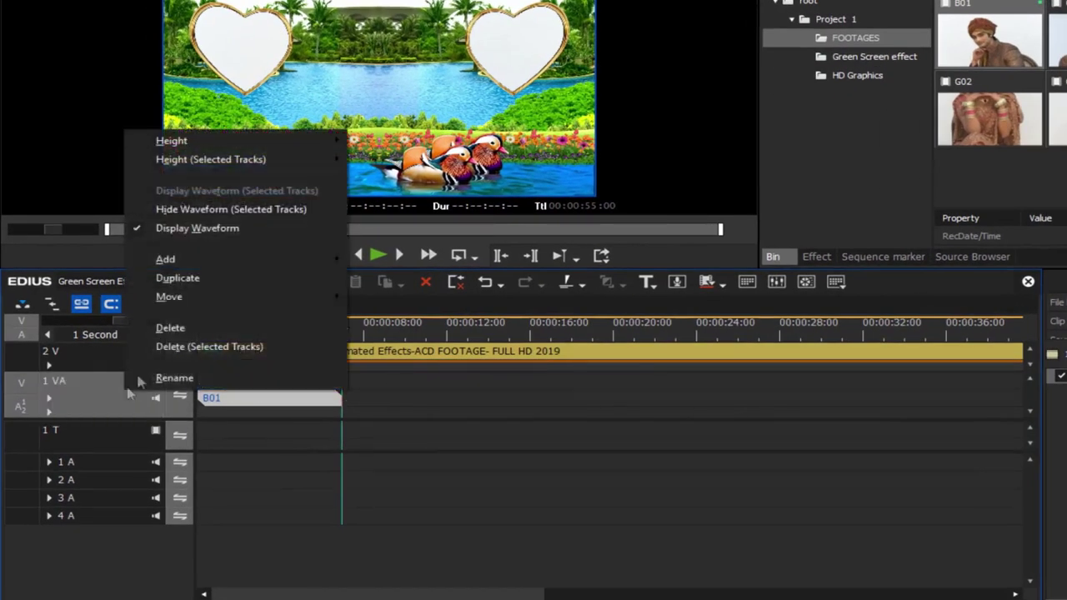
pyautogui.moveTo(167, 258)
pyautogui.click(451, 283)
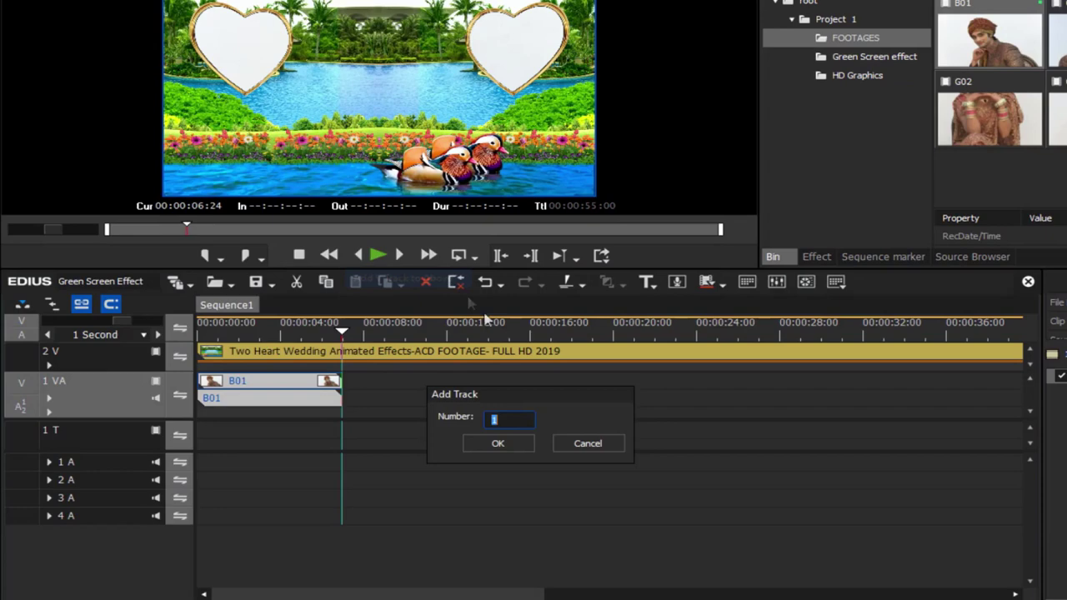
pyautogui.click(522, 446)
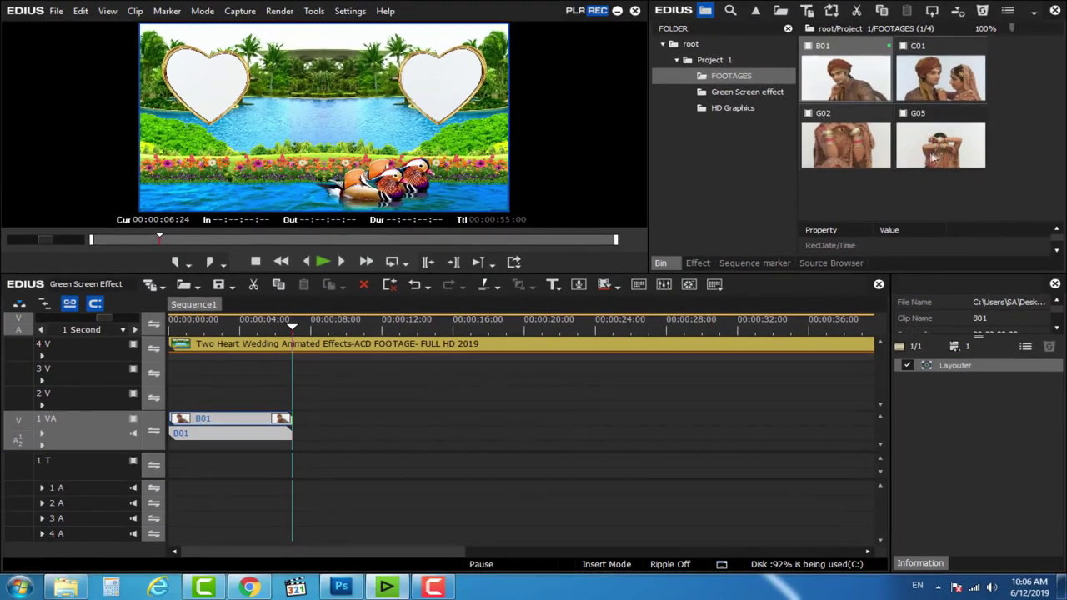
# Place the G05 bride clip at the start of track 2 V and preview the sequence
pyautogui.moveTo(934, 158); pyautogui.dragTo(207, 383)
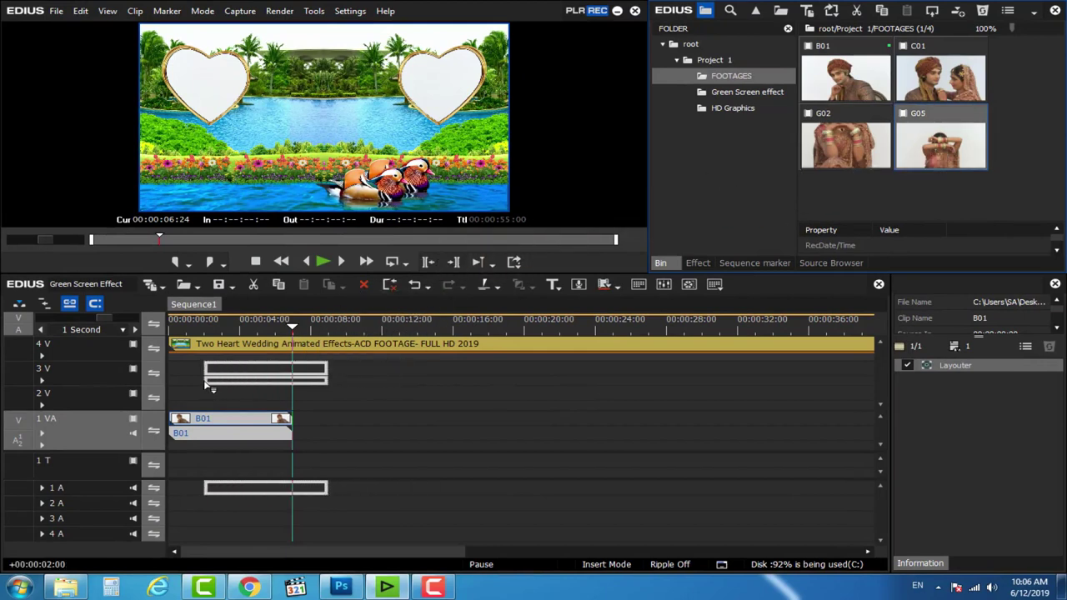
pyautogui.moveTo(207, 383)
pyautogui.mouseDown()
pyautogui.moveTo(922, 166)
pyautogui.moveTo(259, 364)
pyautogui.moveTo(201, 393)
pyautogui.mouseUp()
pyautogui.moveTo(185, 353)
pyautogui.mouseDown()
pyautogui.moveTo(211, 357)
pyautogui.moveTo(166, 367)
pyautogui.mouseUp()
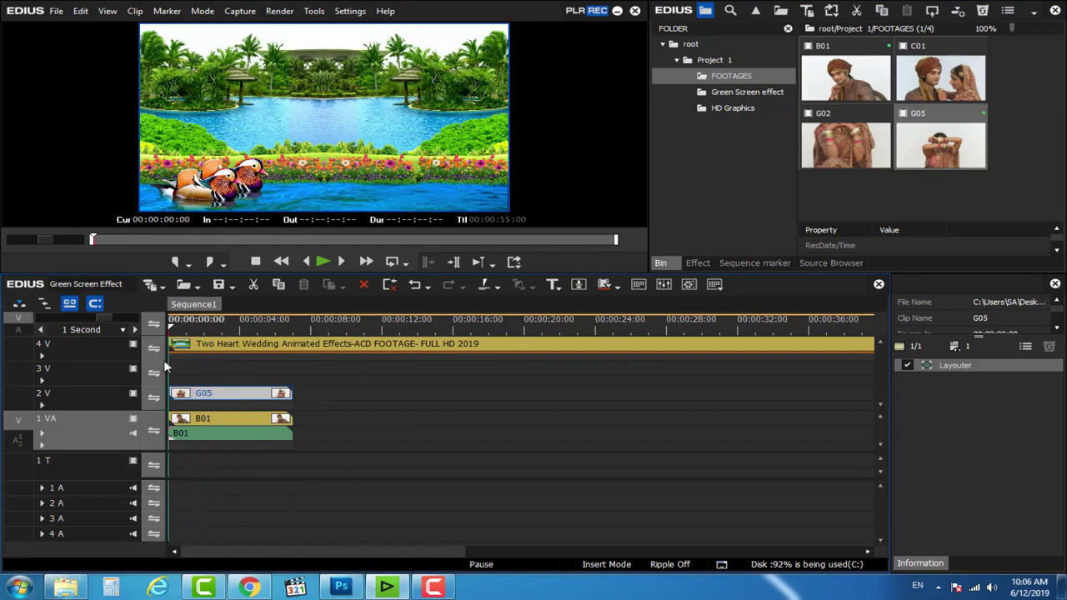
pyautogui.click(324, 263)
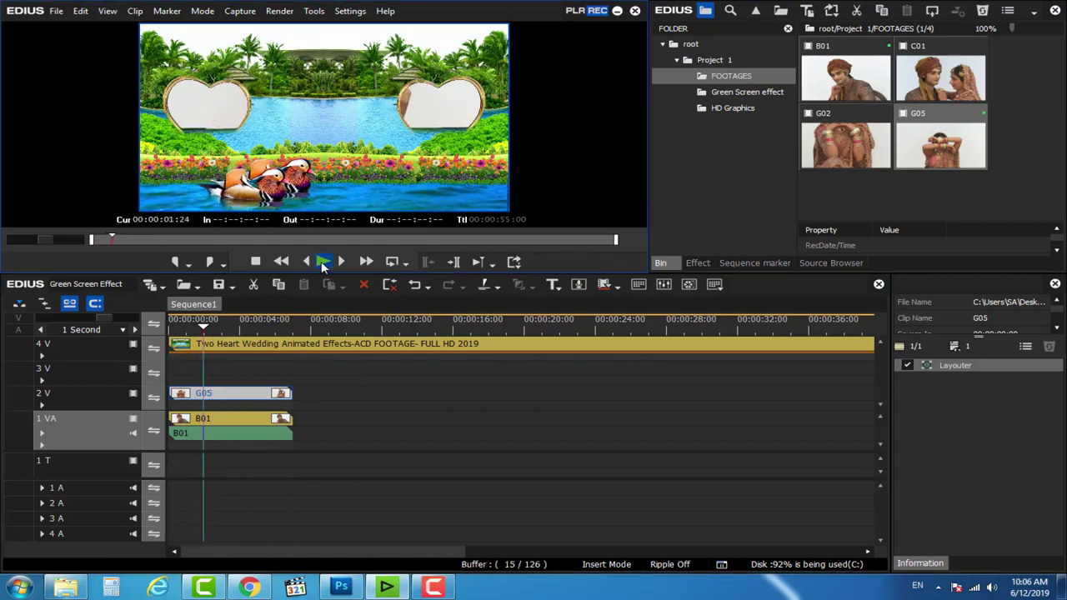
pyautogui.click(321, 261)
# Park the playhead at 00:00:03:00, where the hearts appear, and select only the G05 clip
pyautogui.moveTo(234, 325); pyautogui.dragTo(223, 334)
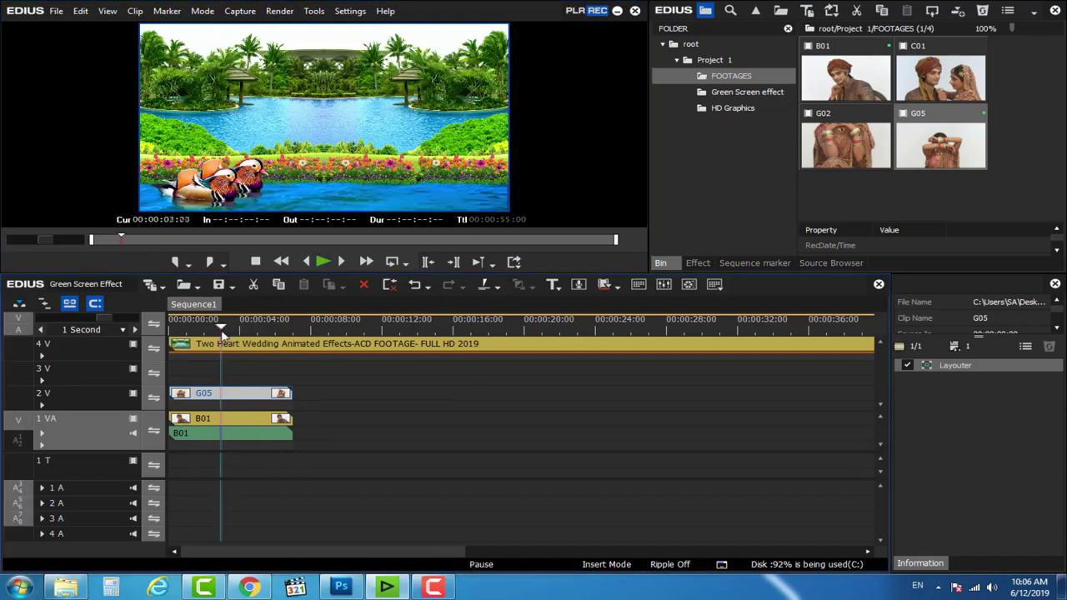
pyautogui.click(323, 262)
pyautogui.click(324, 263)
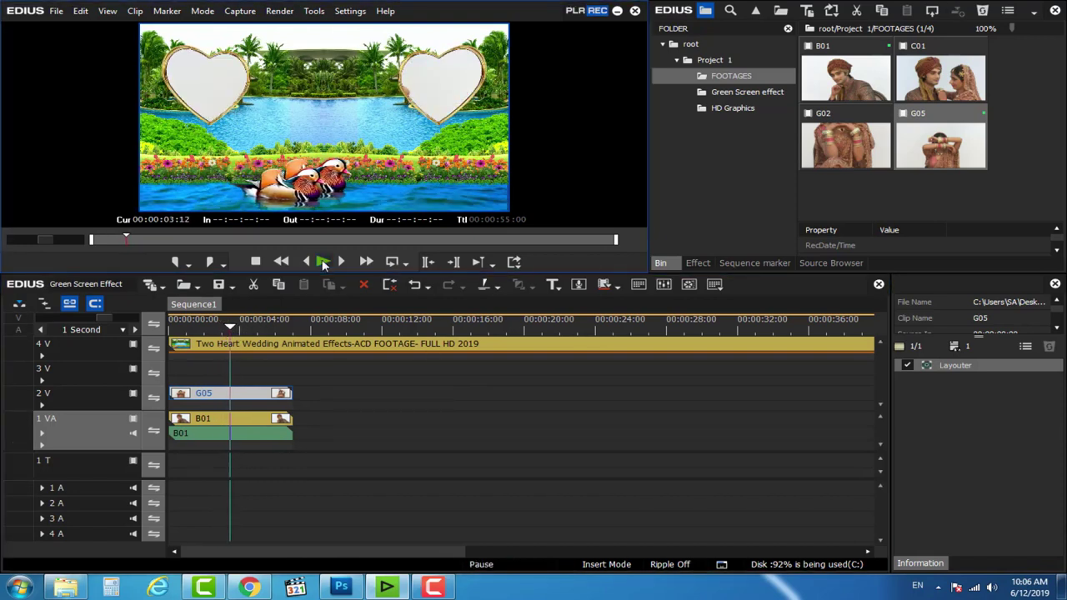
pyautogui.press('Left')
pyautogui.press('Left')
pyautogui.press('Left')
pyautogui.press('Left')
pyautogui.press('Left')
pyautogui.press('Left')
pyautogui.press('Left')
pyautogui.press('Left')
pyautogui.press('Left')
pyautogui.press('Left')
pyautogui.press('Left')
pyautogui.press('Left')
pyautogui.press('Left')
pyautogui.press('Right')
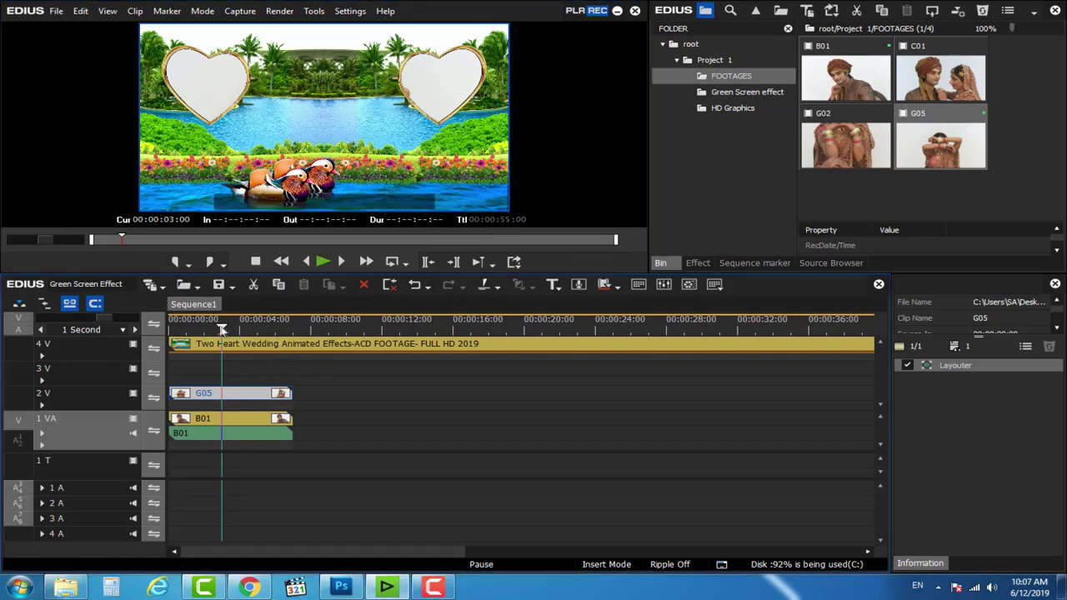
pyautogui.press('Home')
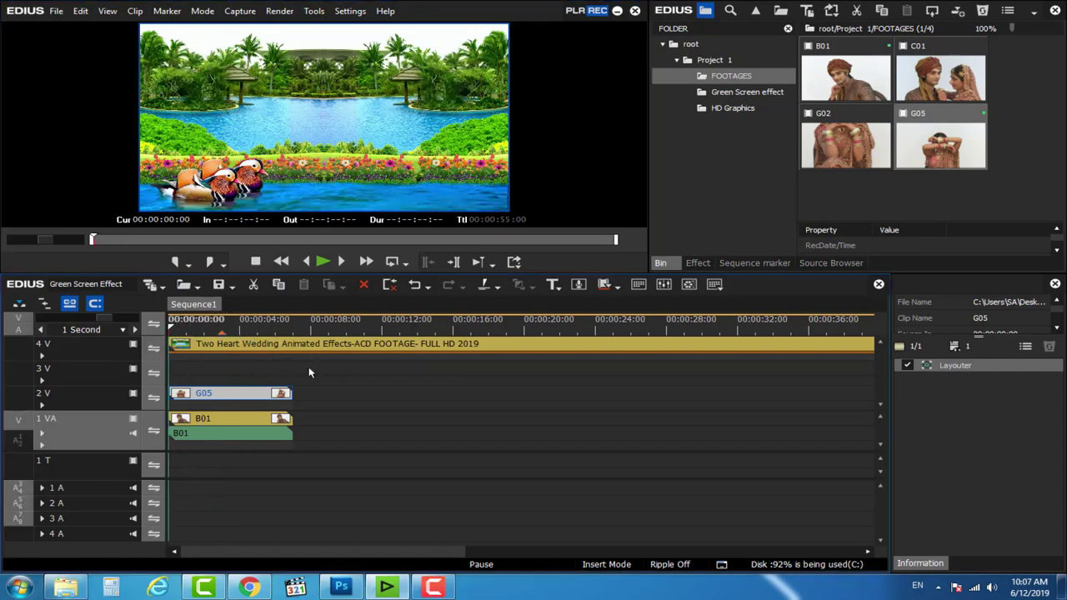
pyautogui.click(221, 320)
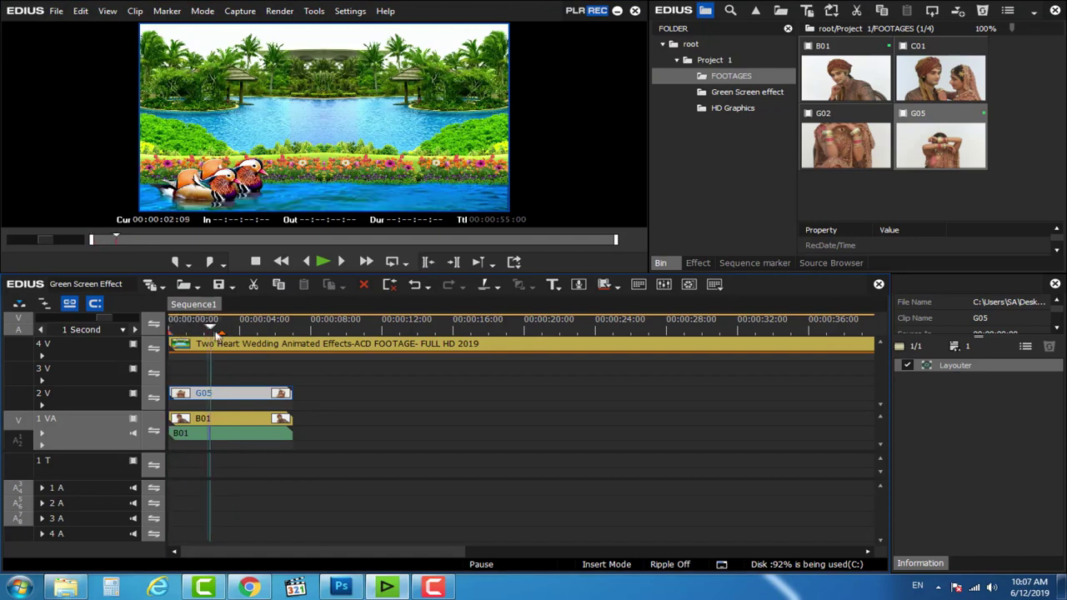
pyautogui.moveTo(324, 386); pyautogui.dragTo(246, 437)
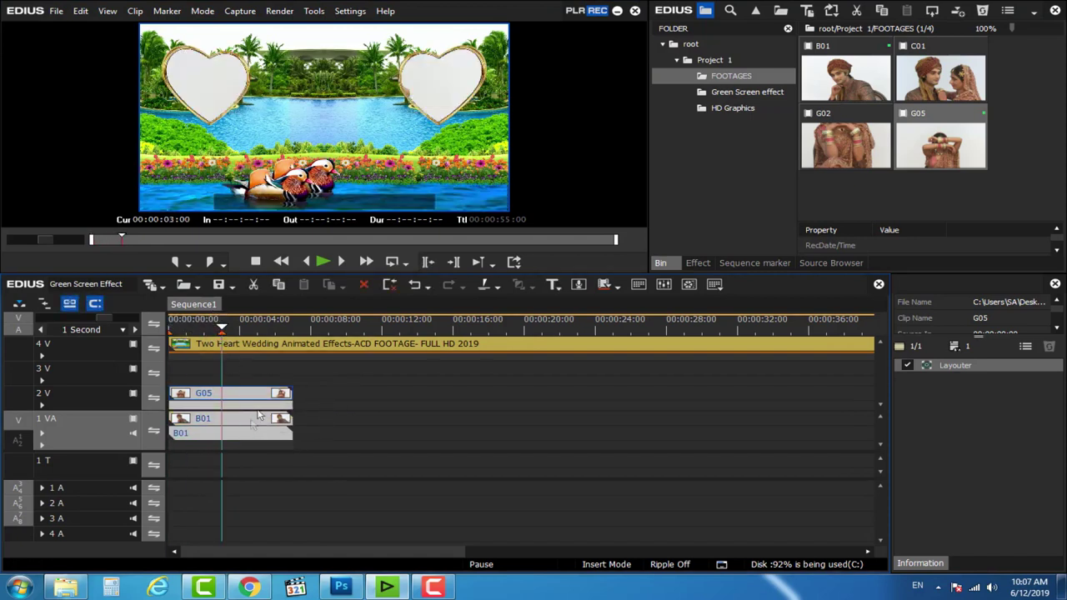
pyautogui.click(262, 401)
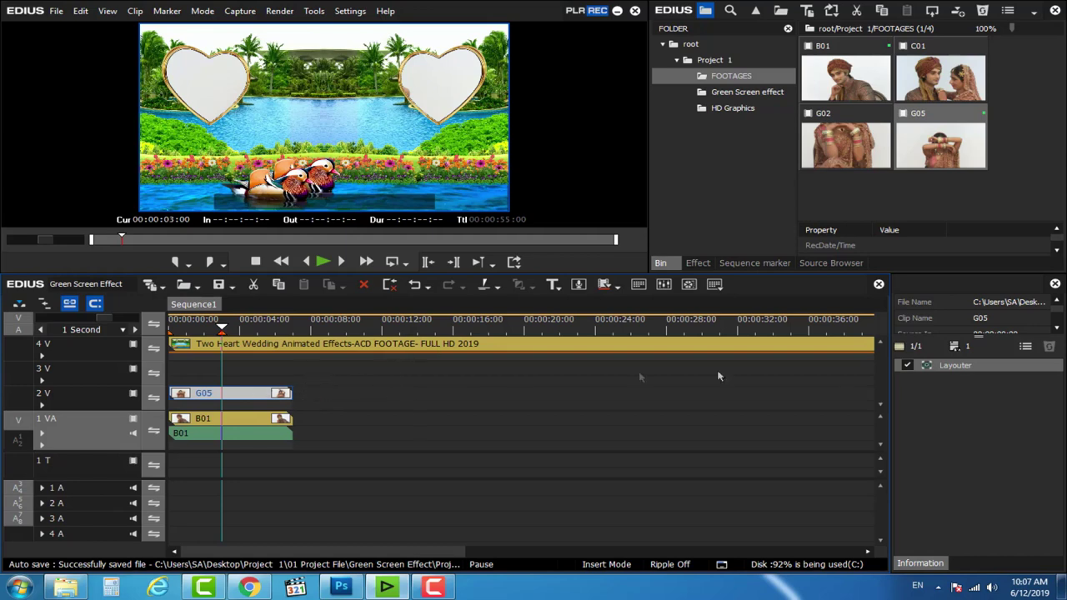
# In Layouter, scale the G05 bride clip to 47.2% and move it right to Position X 26.20%
pyautogui.doubleClick(928, 364)
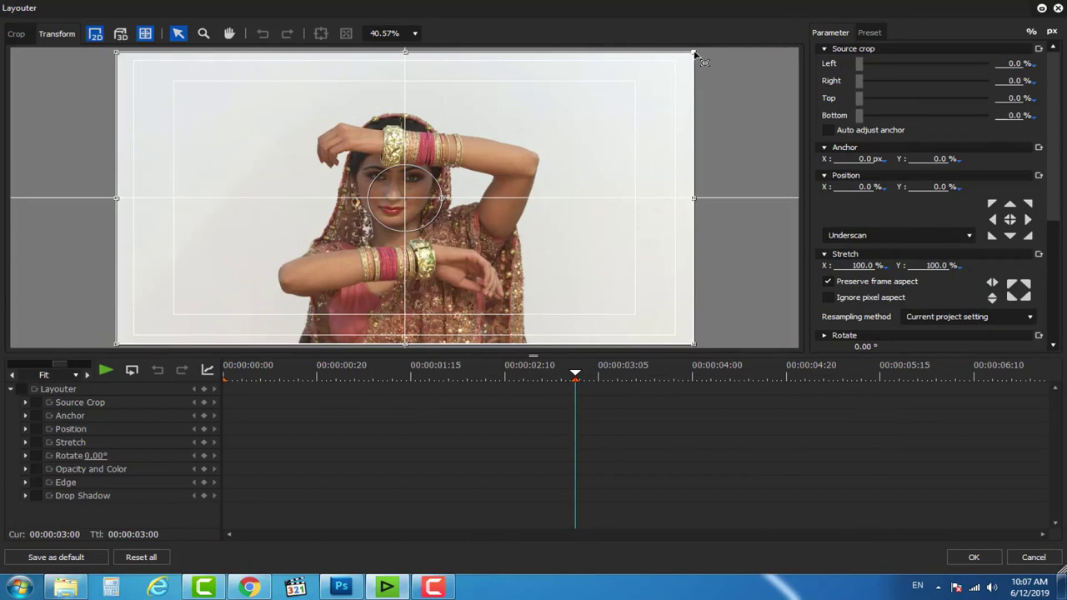
pyautogui.moveTo(694, 54); pyautogui.dragTo(636, 125)
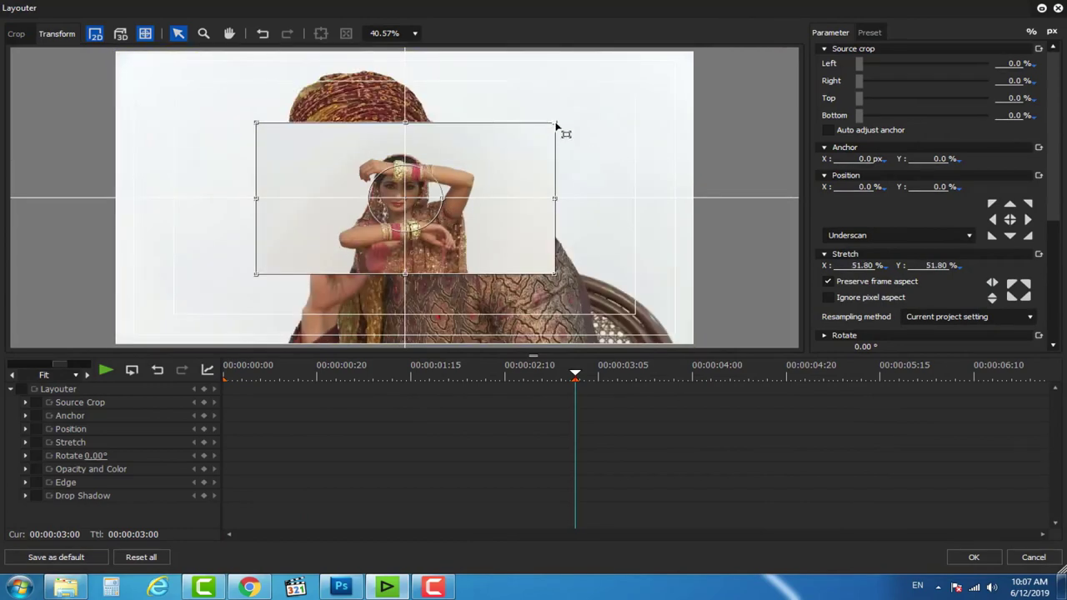
pyautogui.moveTo(556, 127); pyautogui.dragTo(542, 129)
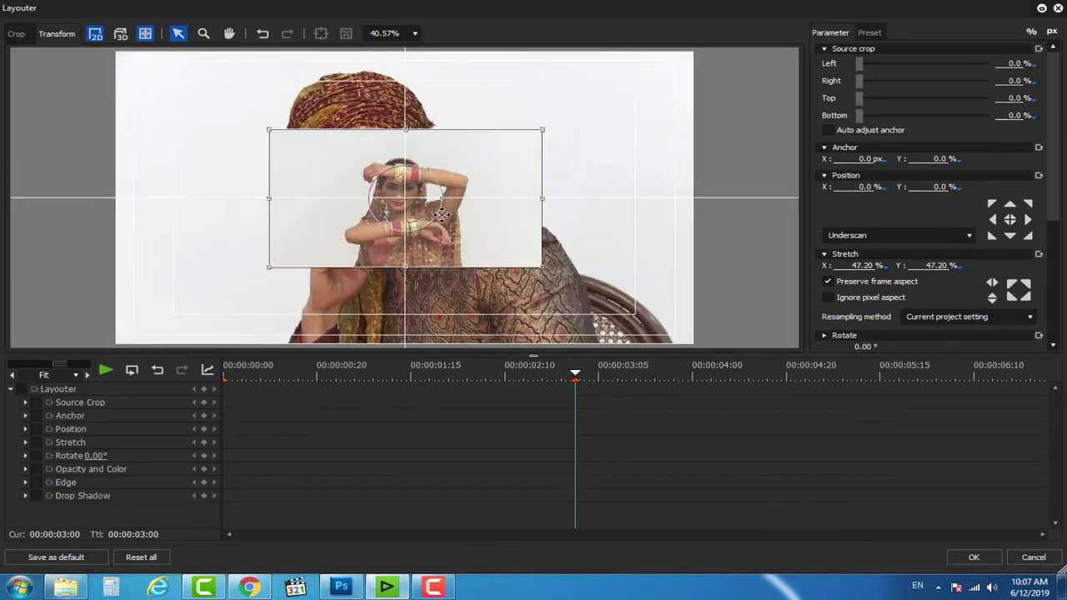
pyautogui.moveTo(442, 215); pyautogui.dragTo(619, 217)
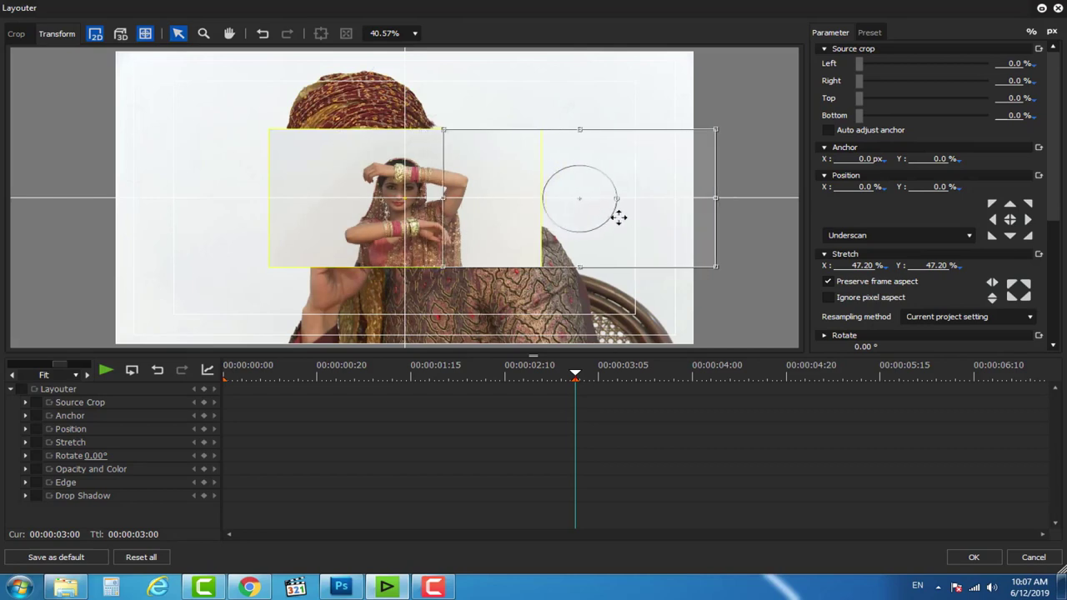
pyautogui.moveTo(619, 217); pyautogui.dragTo(594, 218)
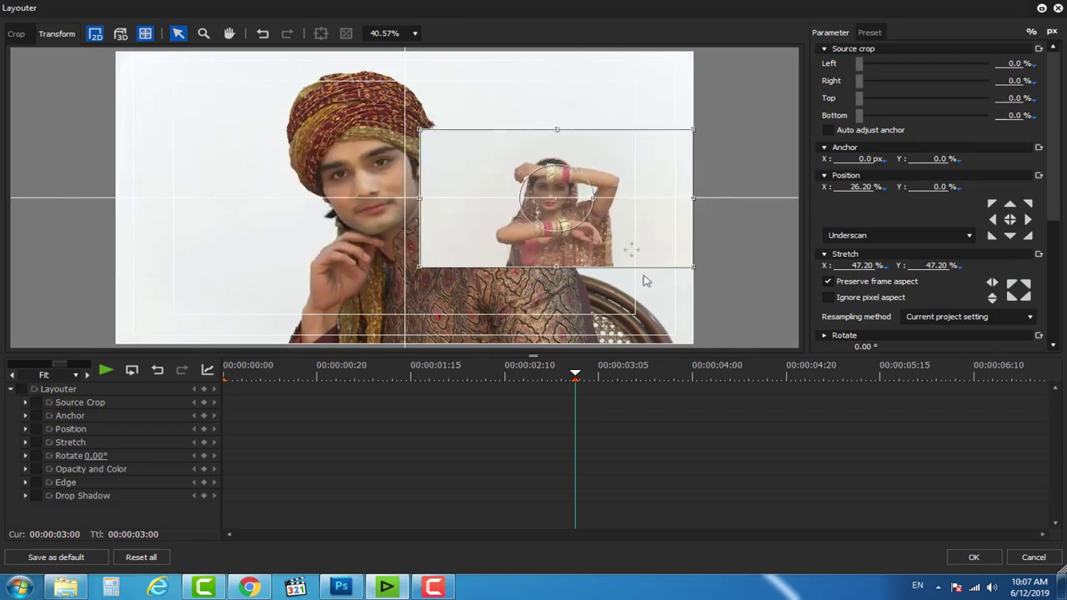
# Apply the bride layout, then shrink the B01 groom clip to about 45.9% and move it left
pyautogui.click(967, 557)
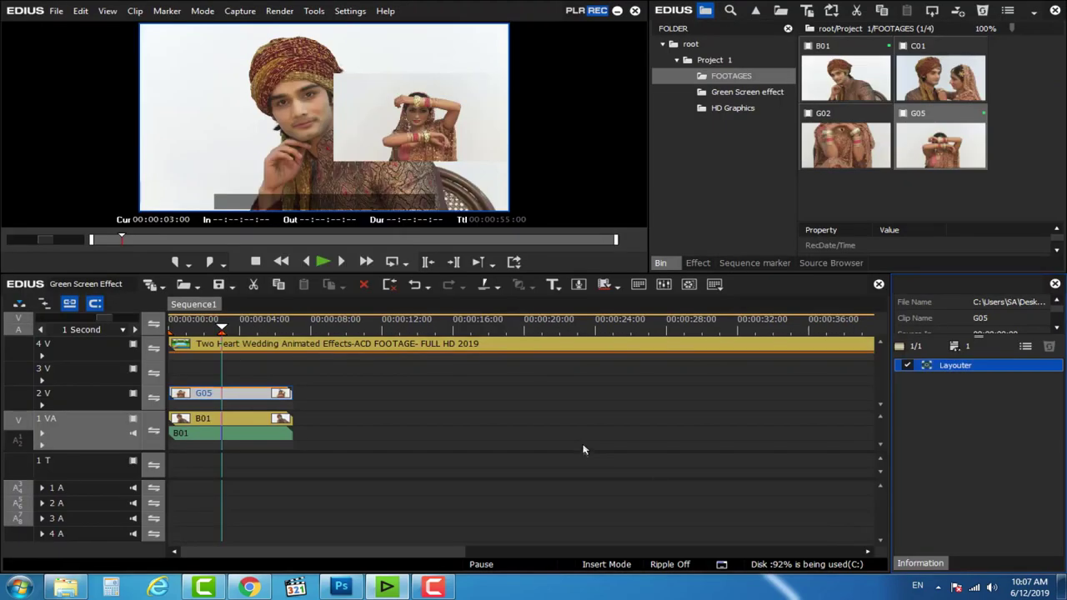
pyautogui.click(245, 420)
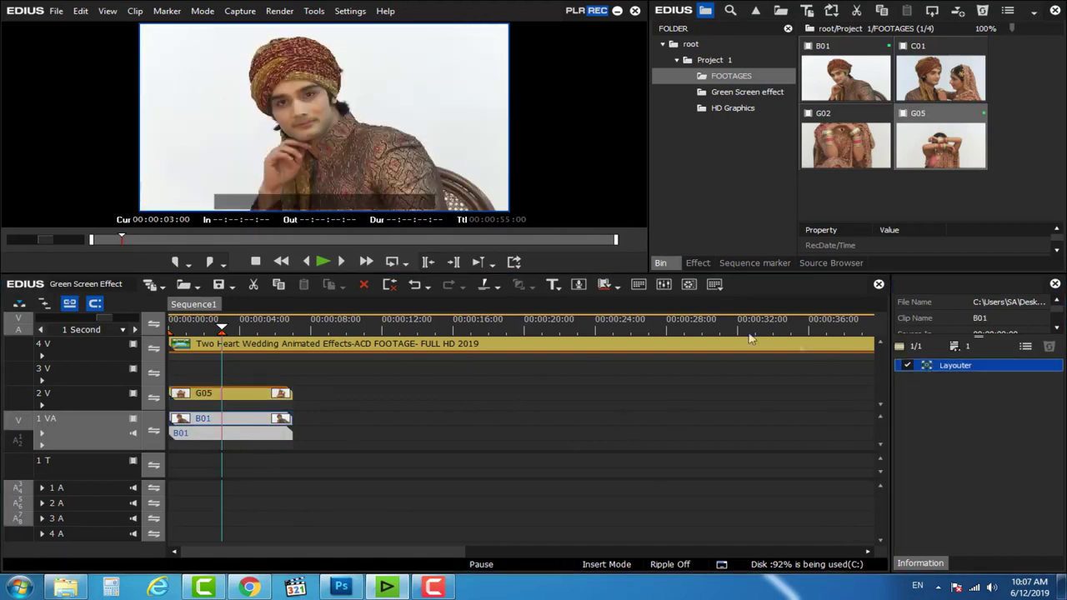
pyautogui.press('F7')
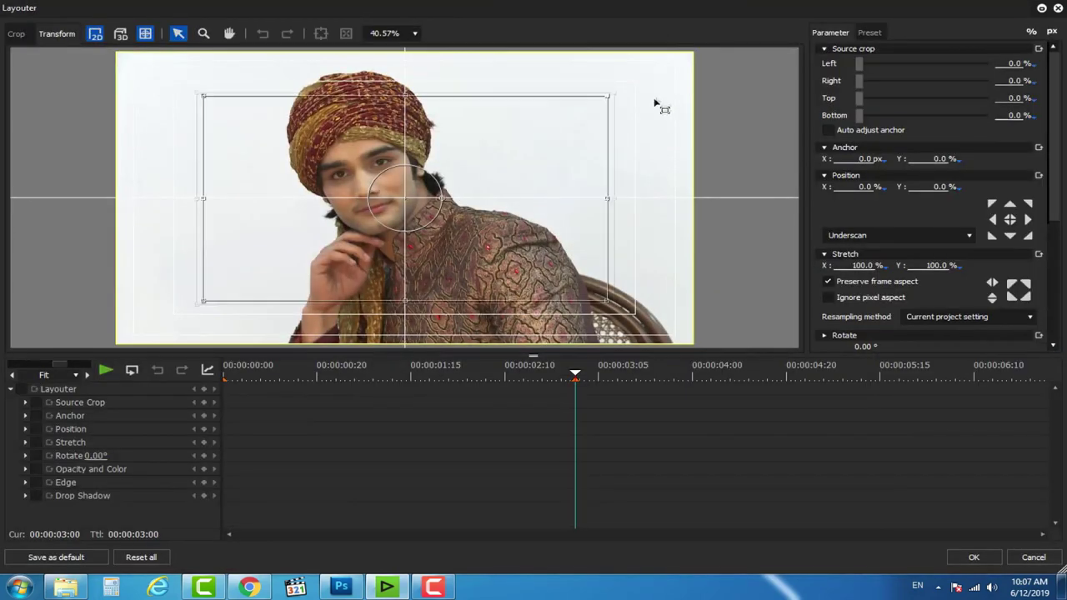
pyautogui.moveTo(692, 56); pyautogui.dragTo(552, 180)
pyautogui.moveTo(491, 224)
pyautogui.mouseDown()
pyautogui.moveTo(314, 233)
pyautogui.moveTo(332, 232)
pyautogui.mouseUp()
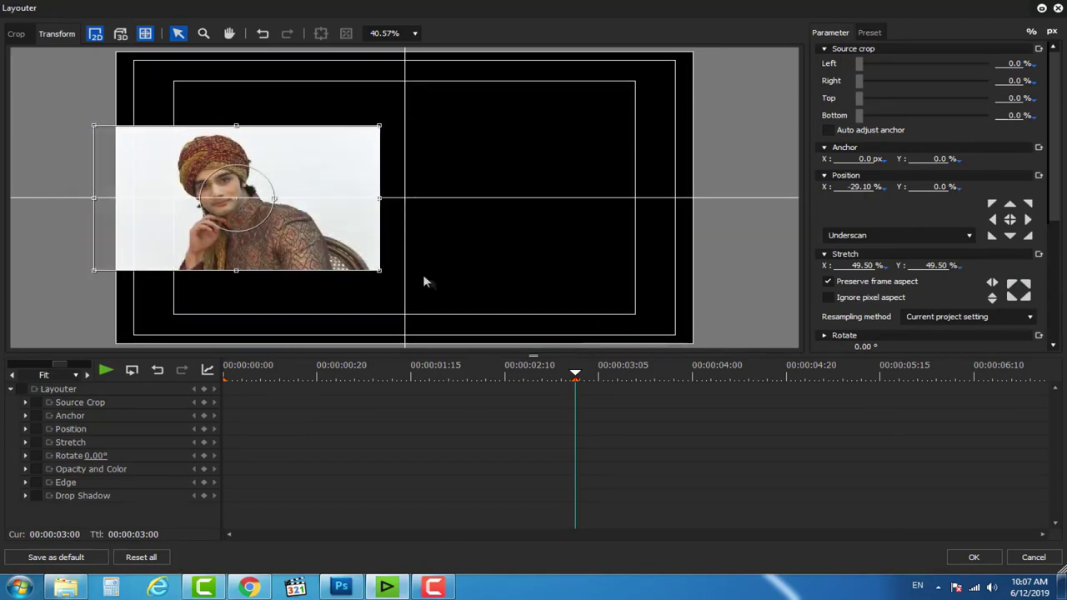
pyautogui.moveTo(381, 270); pyautogui.dragTo(369, 265)
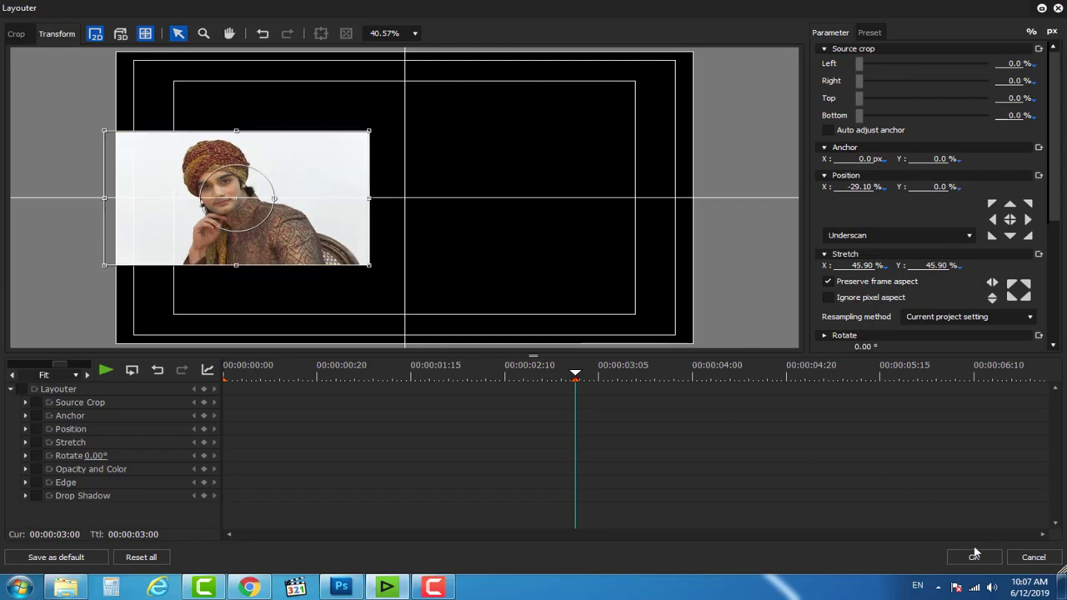
pyautogui.click(974, 557)
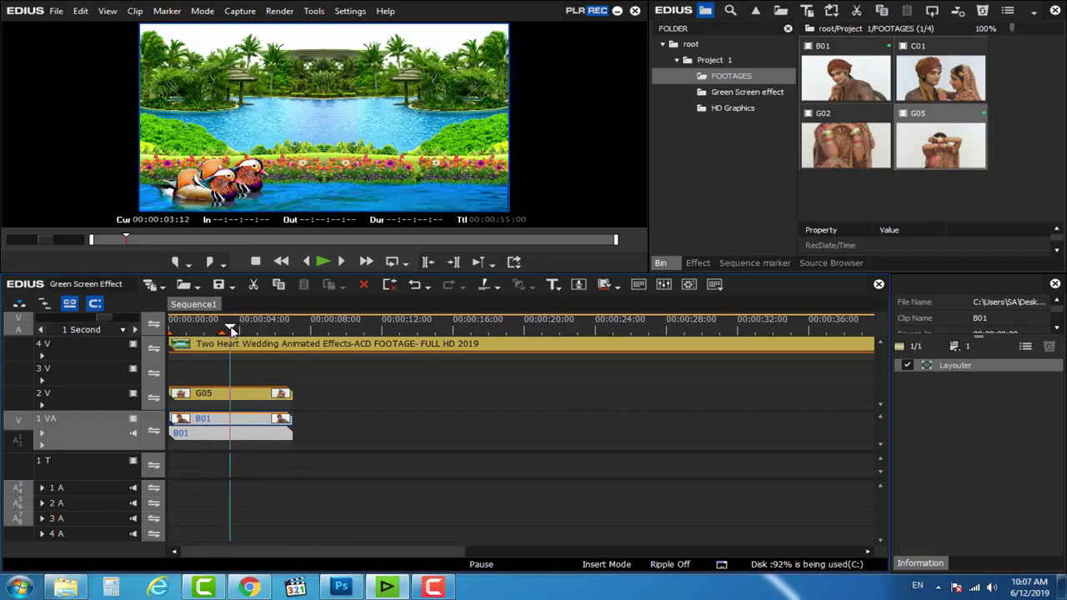
# Raise the groom clip into the left heart at 47.20%, Position X -27.60%, Y -13.50%
pyautogui.moveTo(233, 331); pyautogui.dragTo(226, 331)
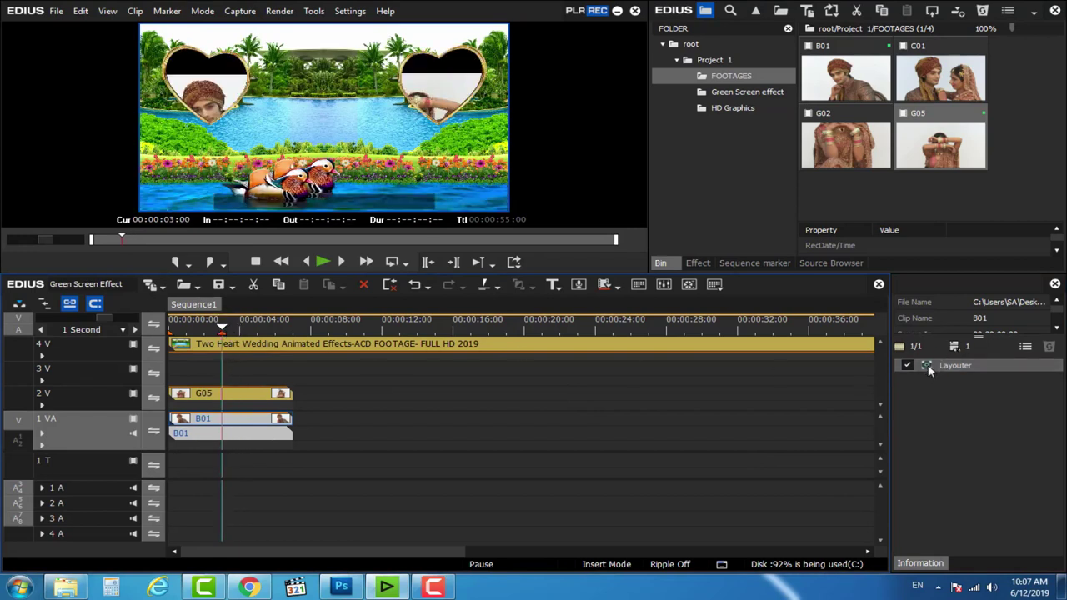
pyautogui.doubleClick(928, 364)
pyautogui.moveTo(292, 204); pyautogui.dragTo(294, 180)
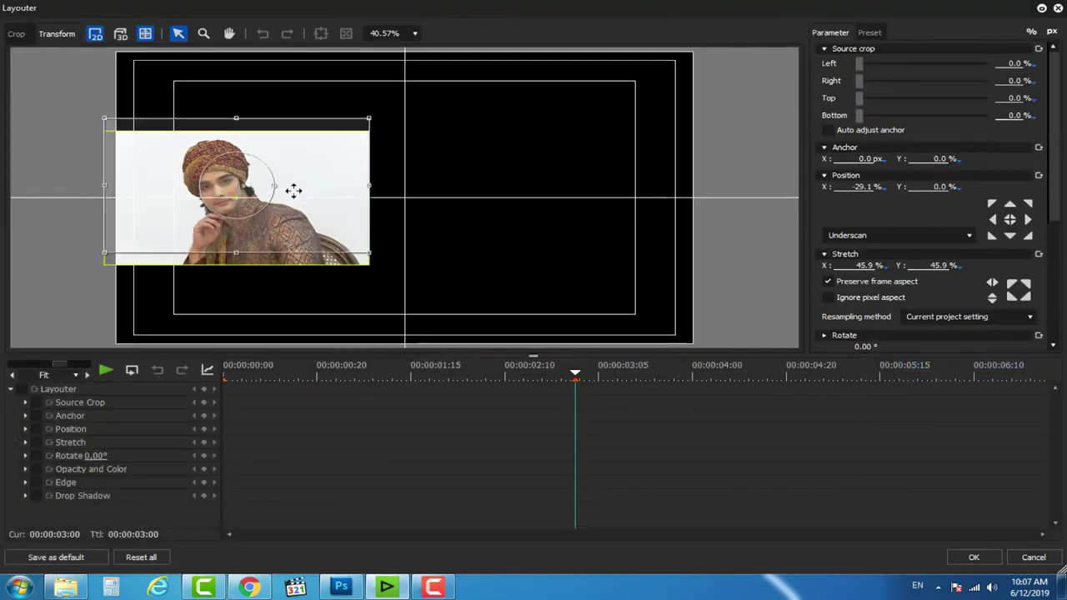
pyautogui.click(973, 557)
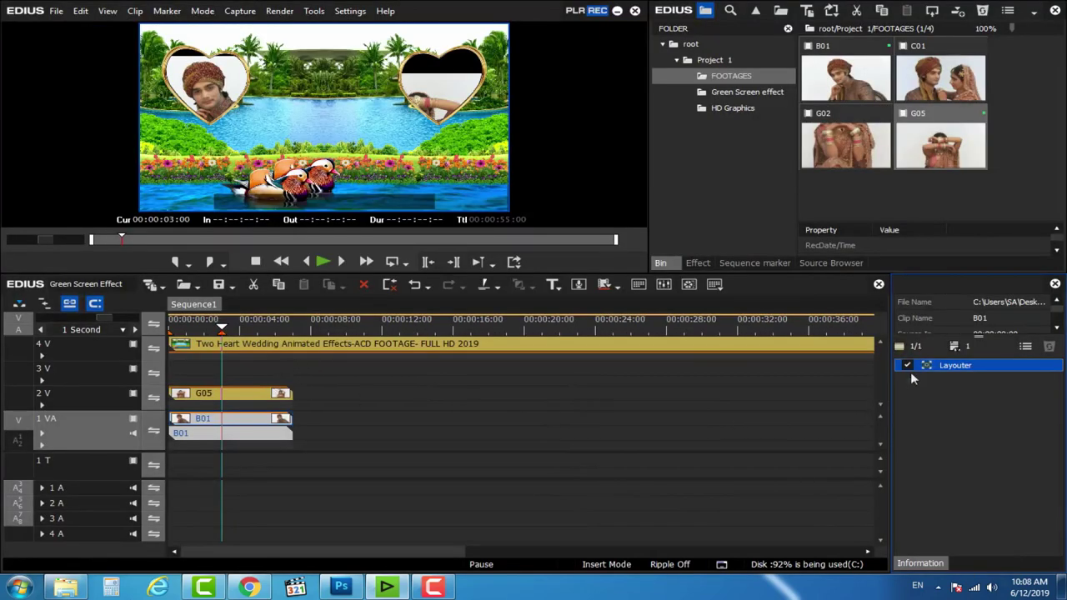
pyautogui.doubleClick(955, 367)
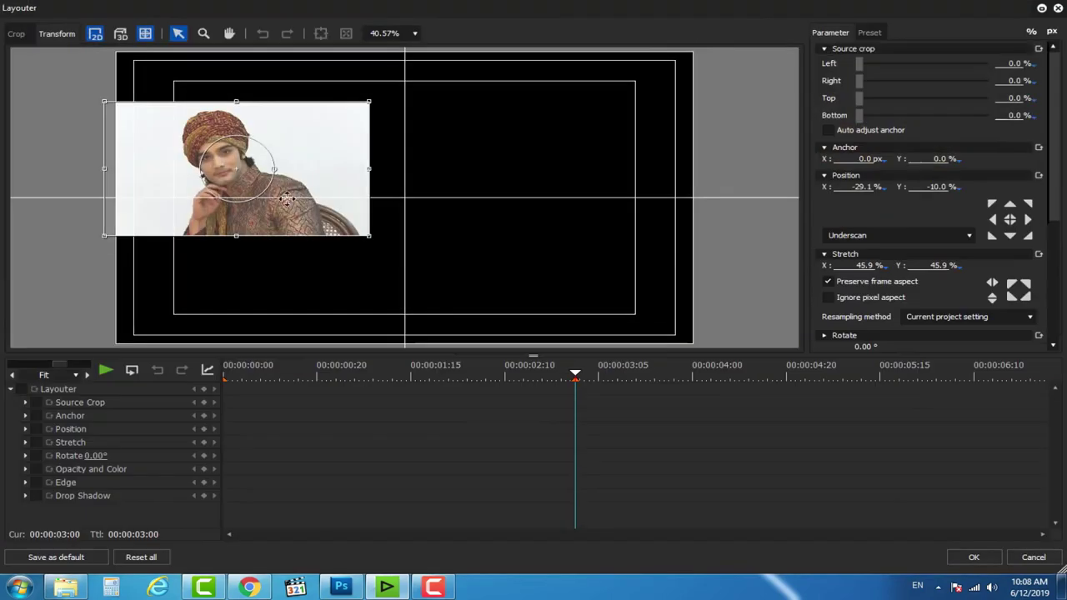
pyautogui.click(972, 556)
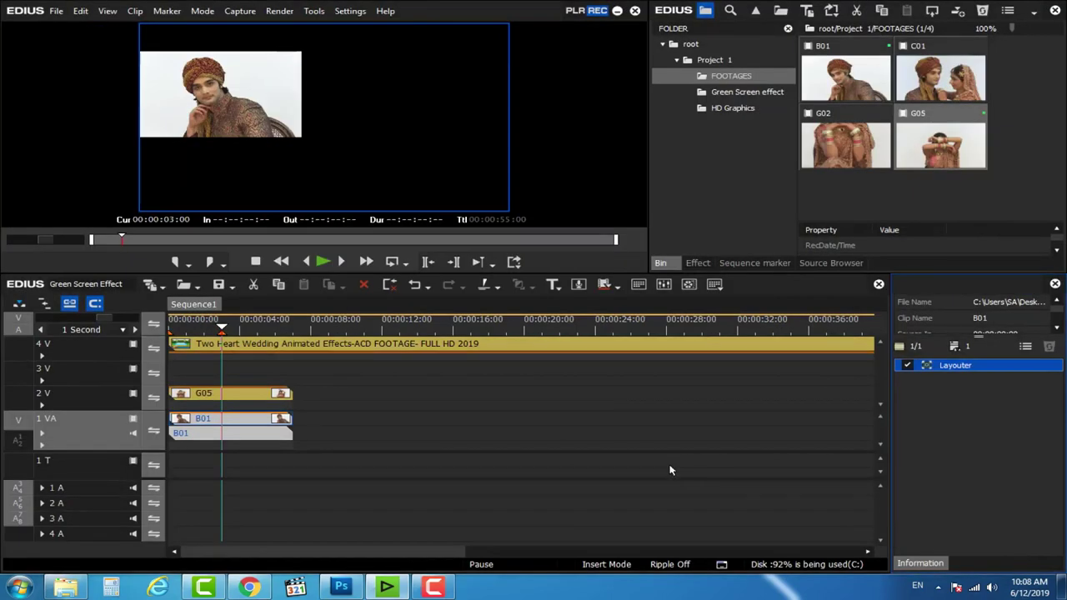
pyautogui.doubleClick(932, 369)
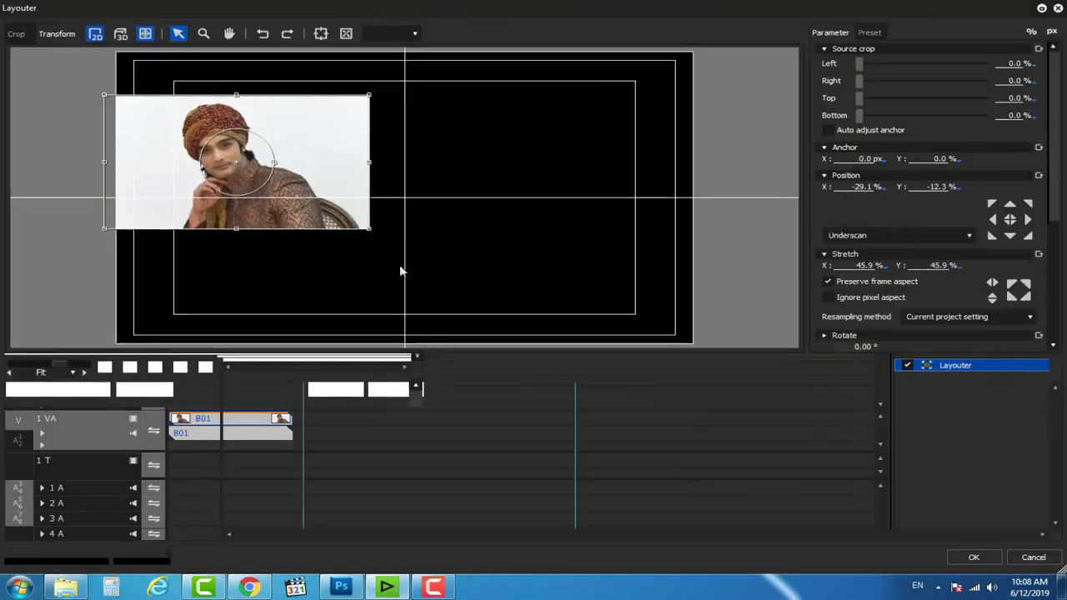
pyautogui.moveTo(326, 150); pyautogui.dragTo(326, 149)
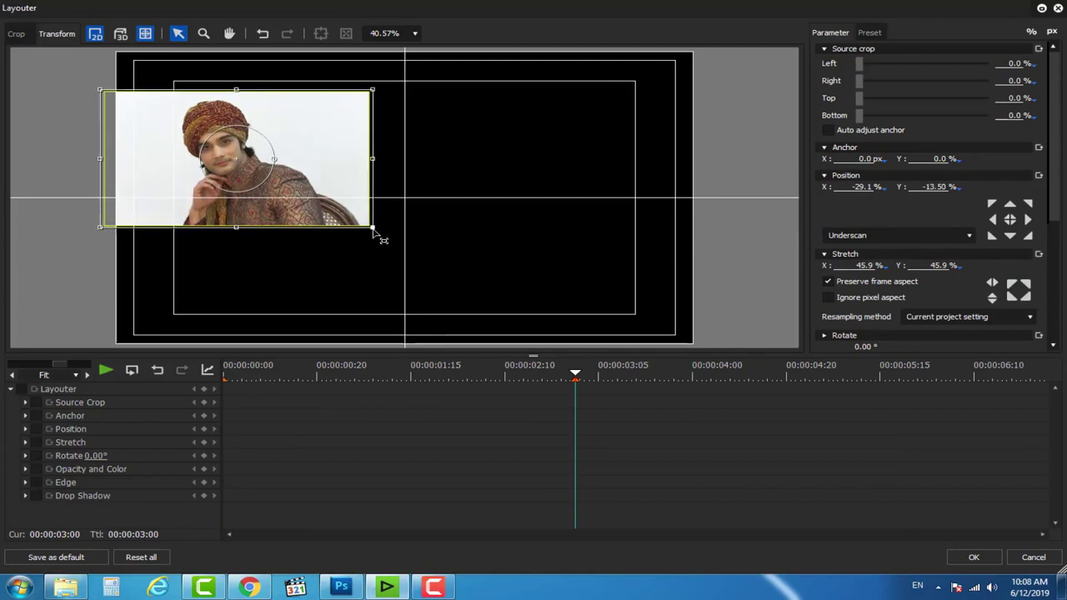
pyautogui.moveTo(373, 230); pyautogui.dragTo(377, 232)
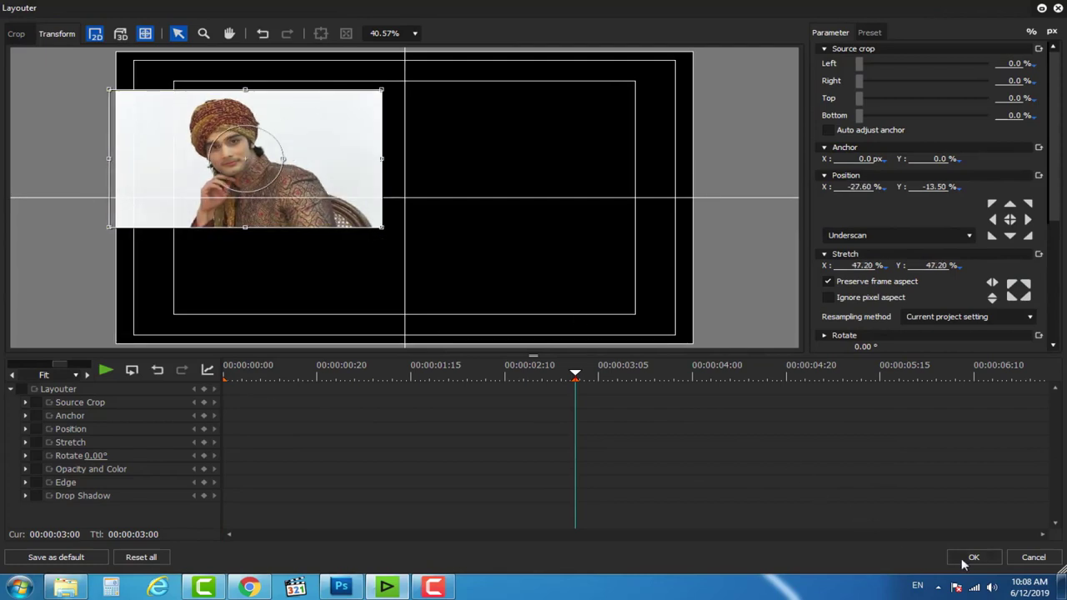
pyautogui.click(973, 557)
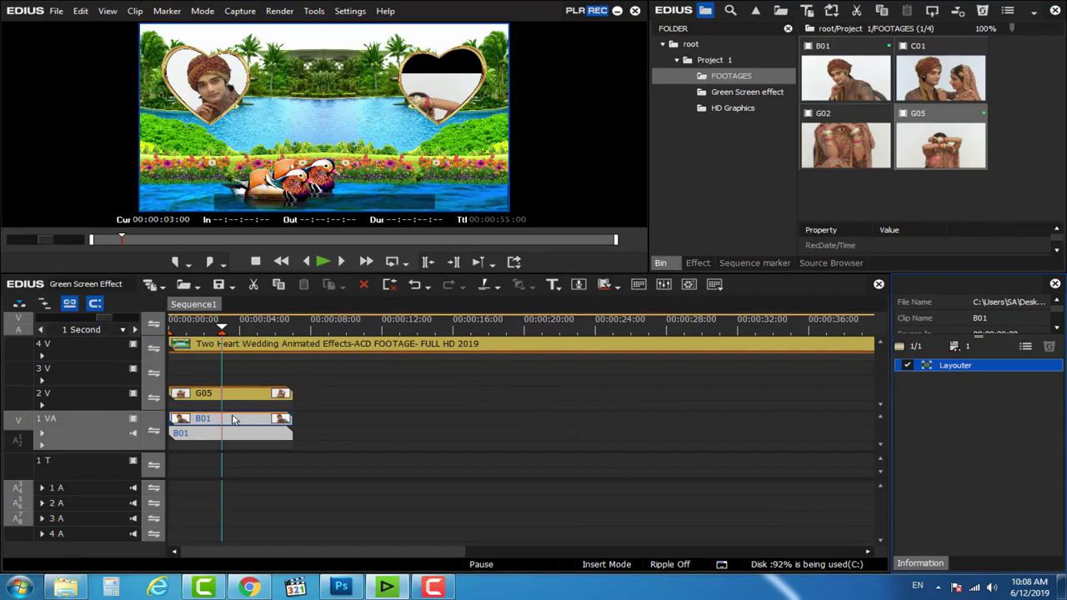
# Move the bride clip up and enlarge it to 52.1% at X 29.9% to fill the right heart
pyautogui.doubleClick(934, 365)
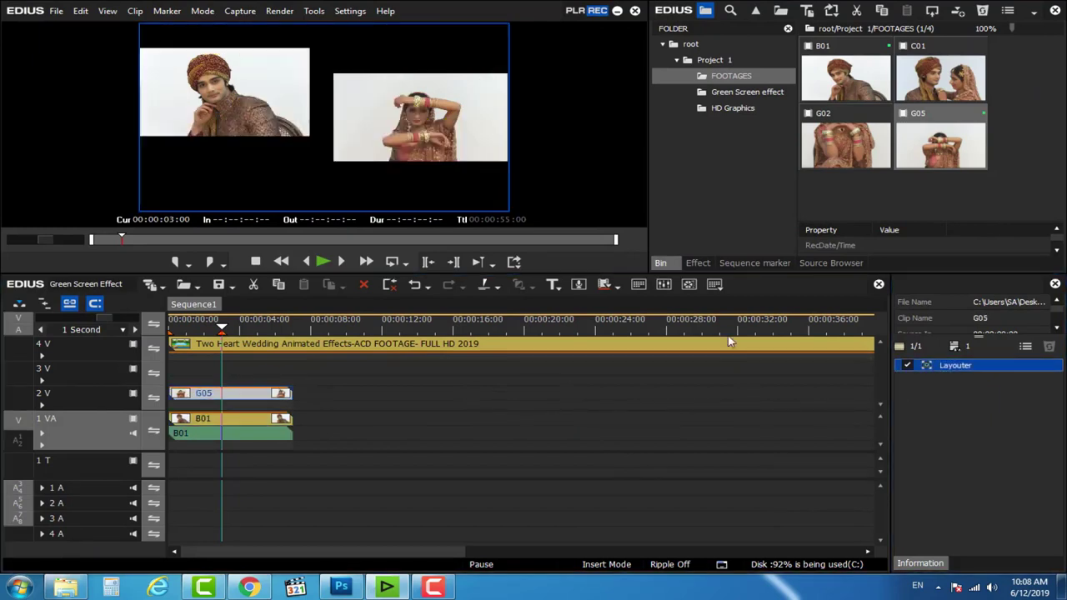
pyautogui.moveTo(643, 210); pyautogui.dragTo(641, 183)
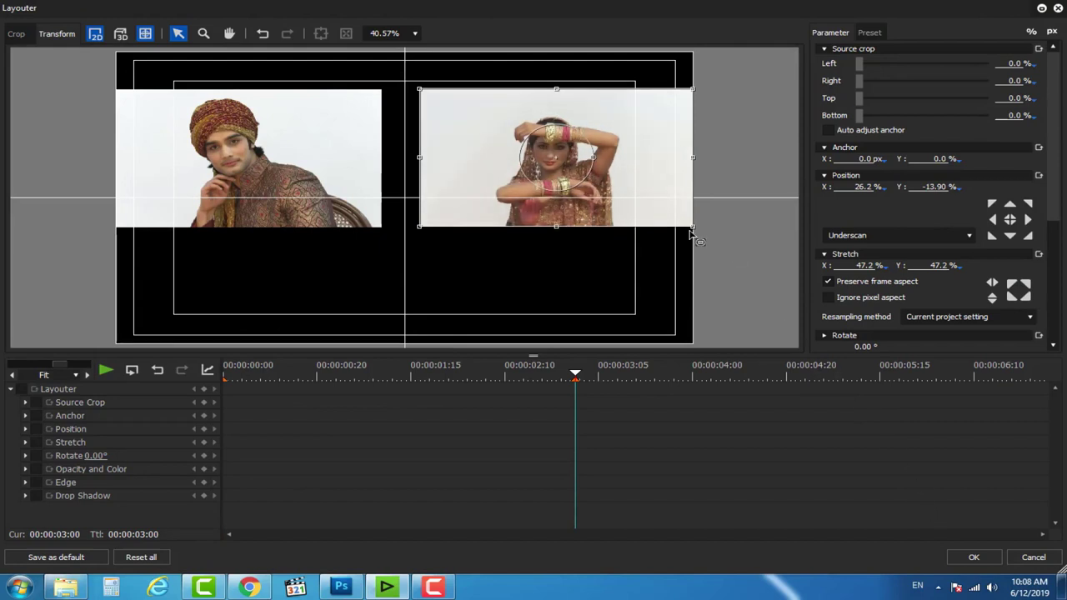
pyautogui.moveTo(702, 241); pyautogui.dragTo(699, 234)
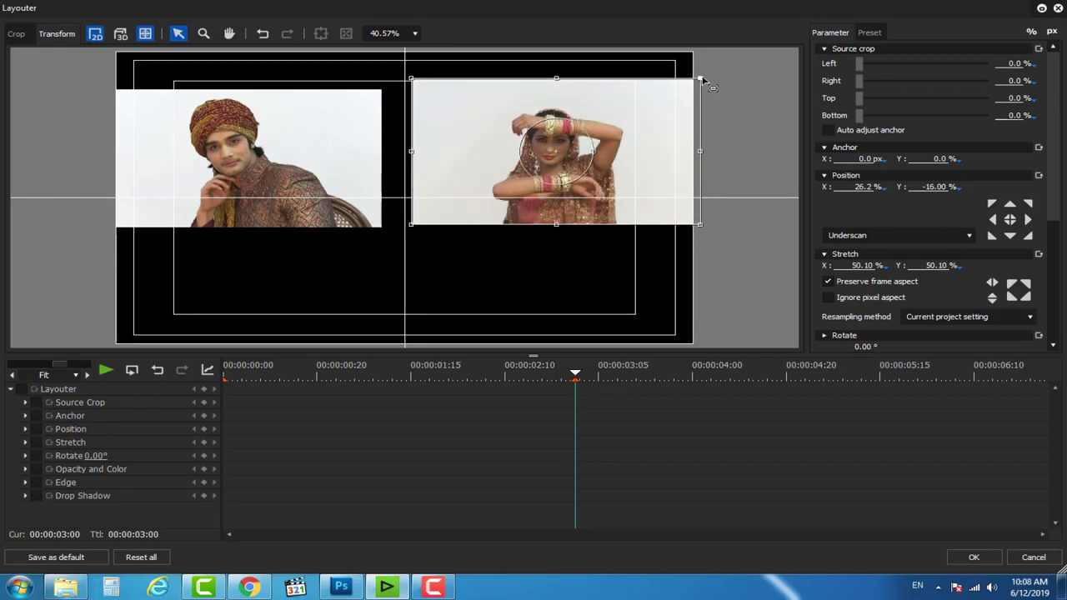
pyautogui.moveTo(706, 76); pyautogui.dragTo(706, 75)
pyautogui.click(973, 556)
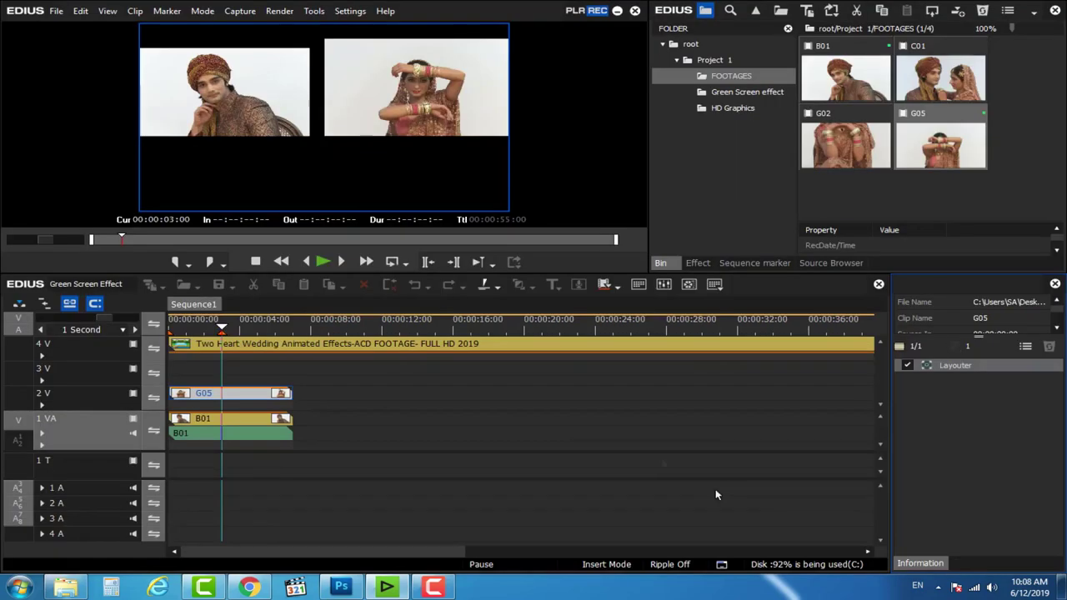
pyautogui.doubleClick(931, 365)
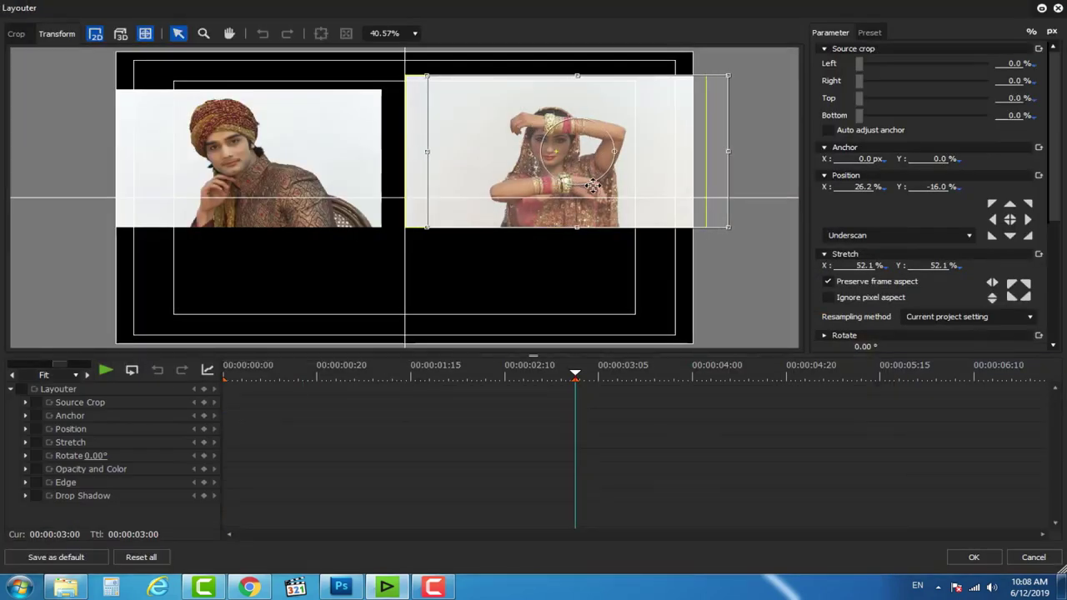
pyautogui.click(973, 557)
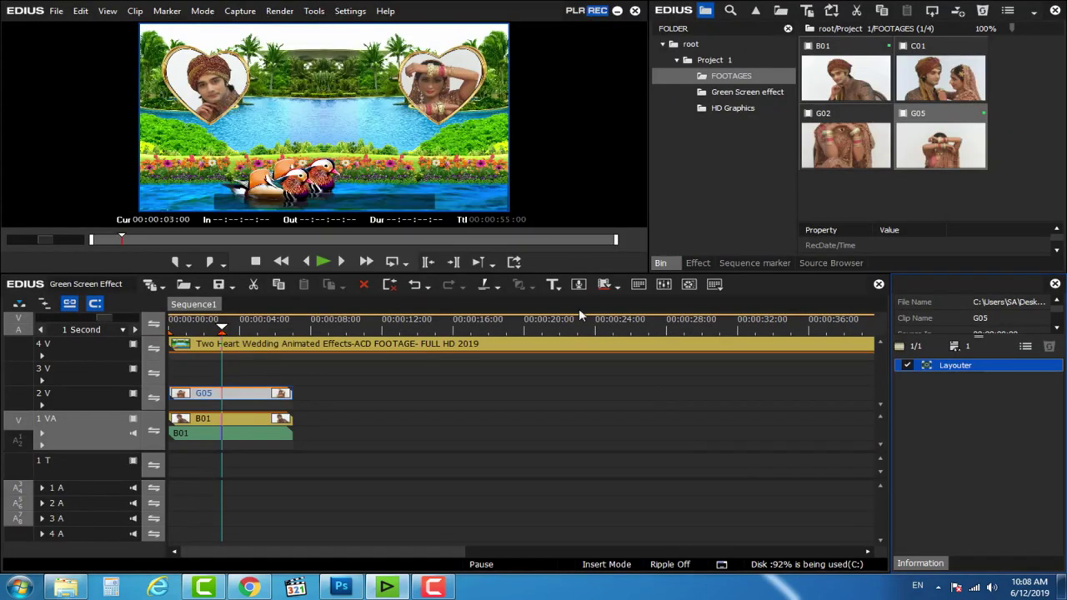
pyautogui.doubleClick(928, 365)
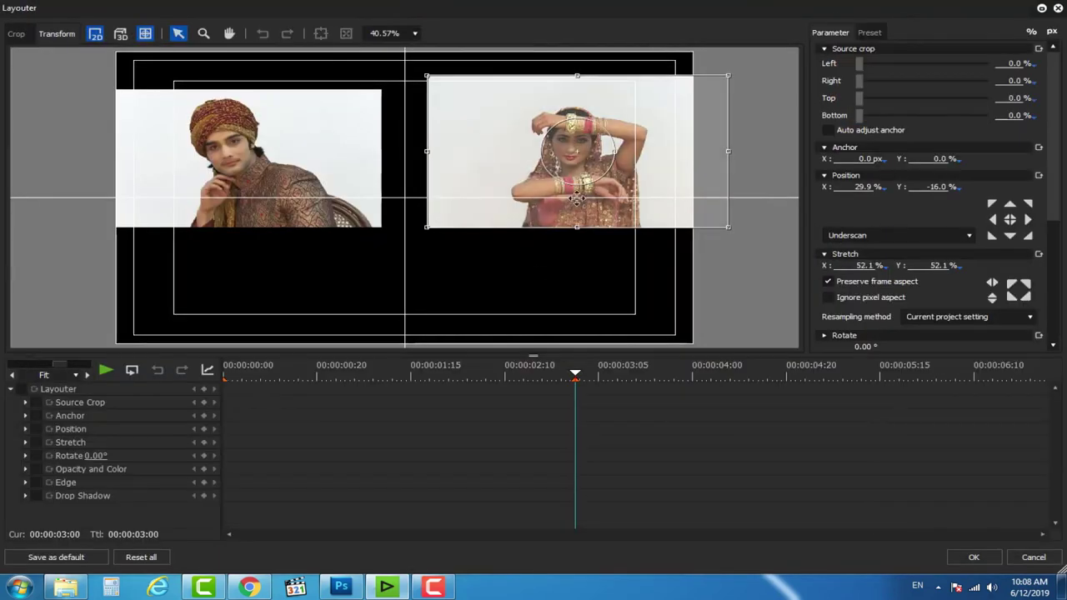
pyautogui.click(967, 557)
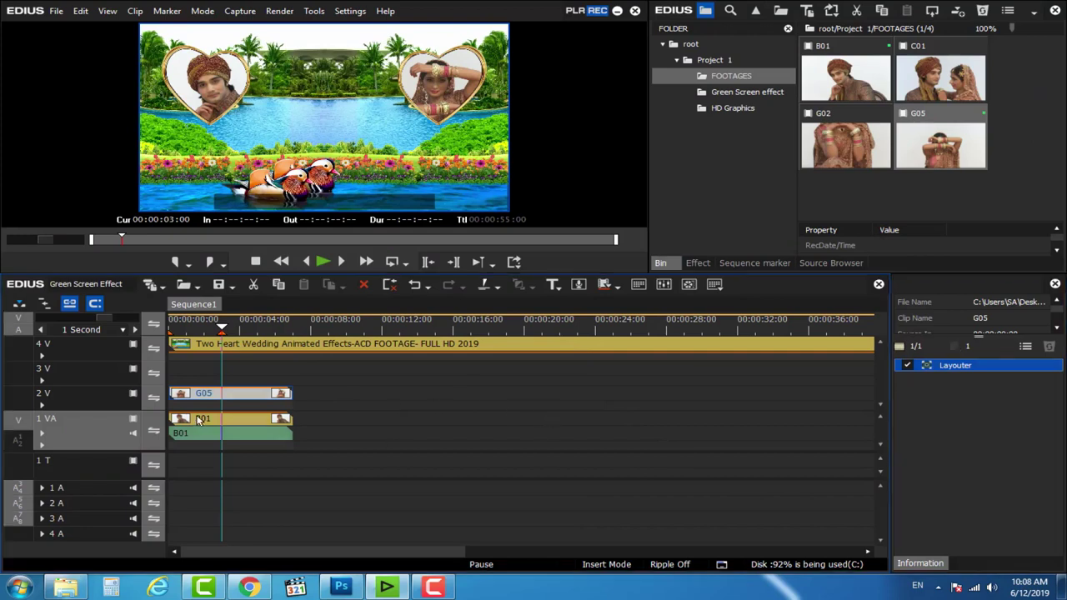
# Shrink the groom clip to 44% and nudge it slightly upward
pyautogui.doubleClick(928, 367)
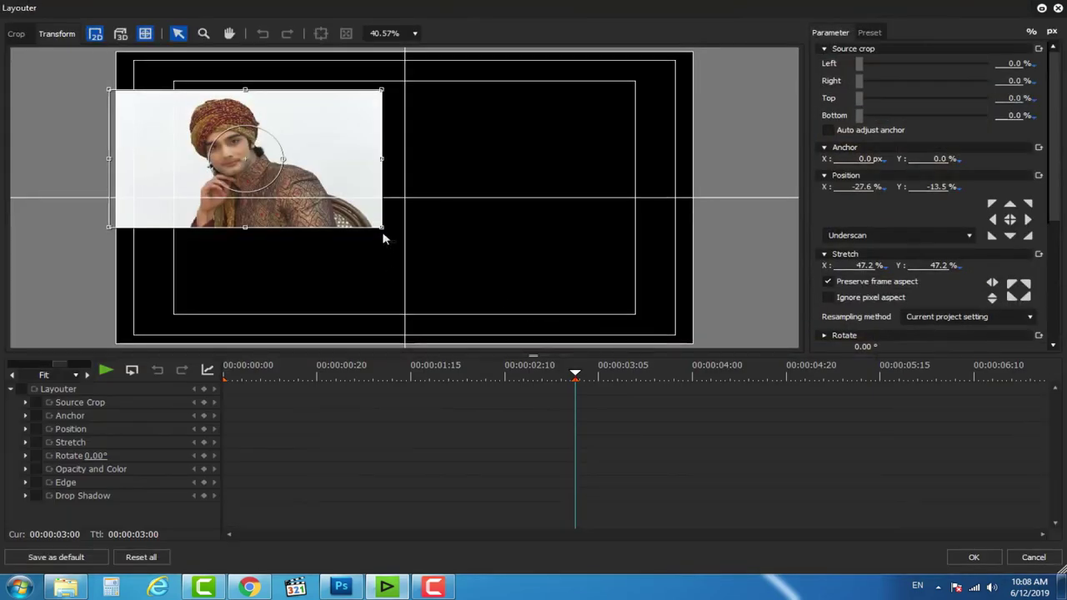
pyautogui.moveTo(381, 225); pyautogui.dragTo(373, 222)
pyautogui.moveTo(325, 174); pyautogui.dragTo(325, 168)
pyautogui.click(973, 557)
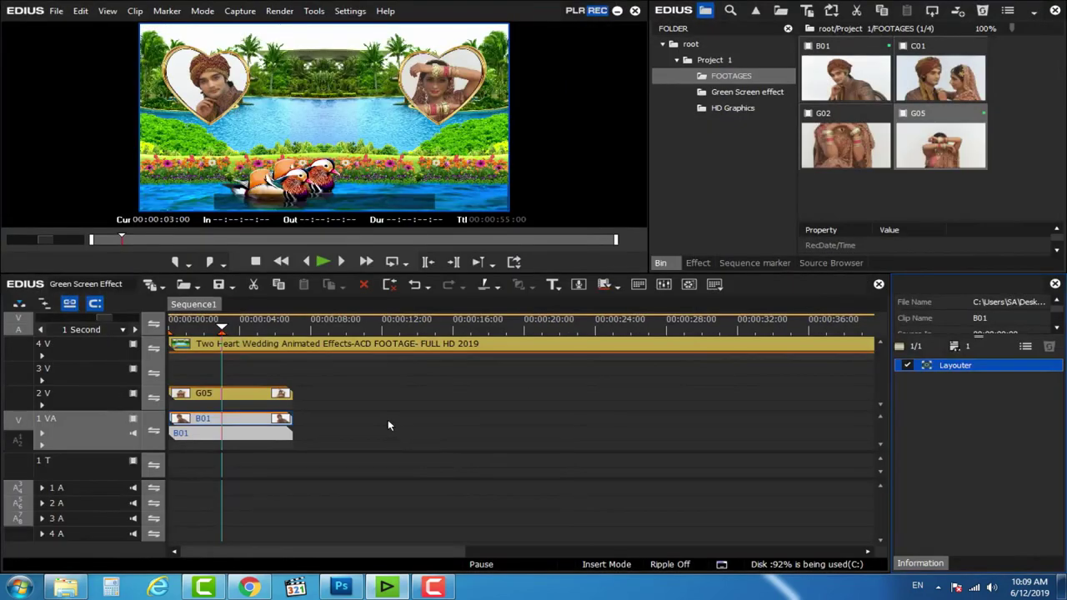
# Preview the composite from the start, then copy the G05 and B01 clip pair
pyautogui.click(170, 327)
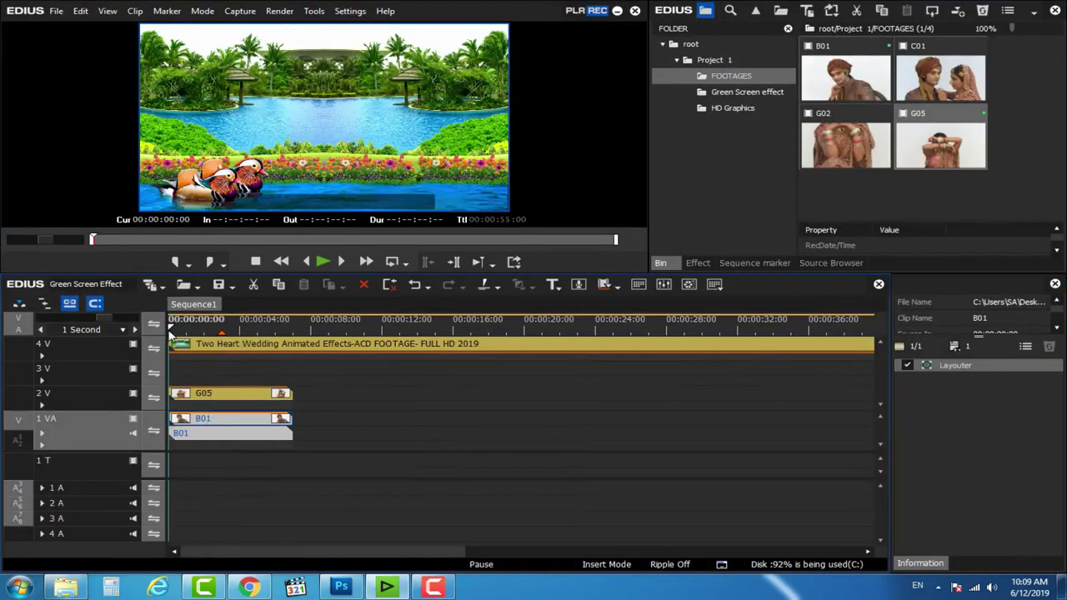
pyautogui.click(324, 260)
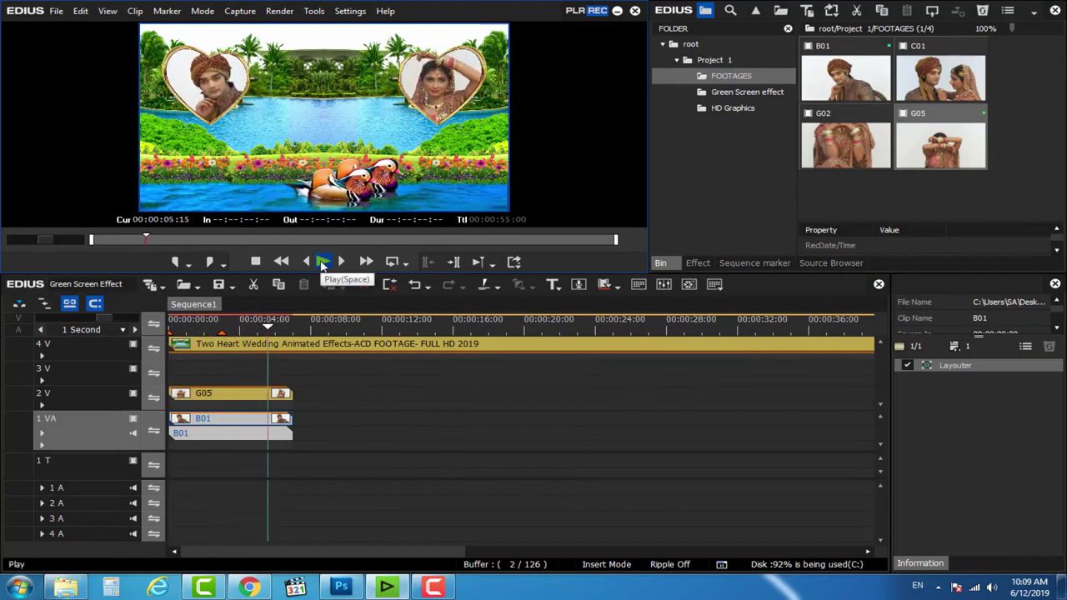
pyautogui.moveTo(284, 417); pyautogui.dragTo(270, 417)
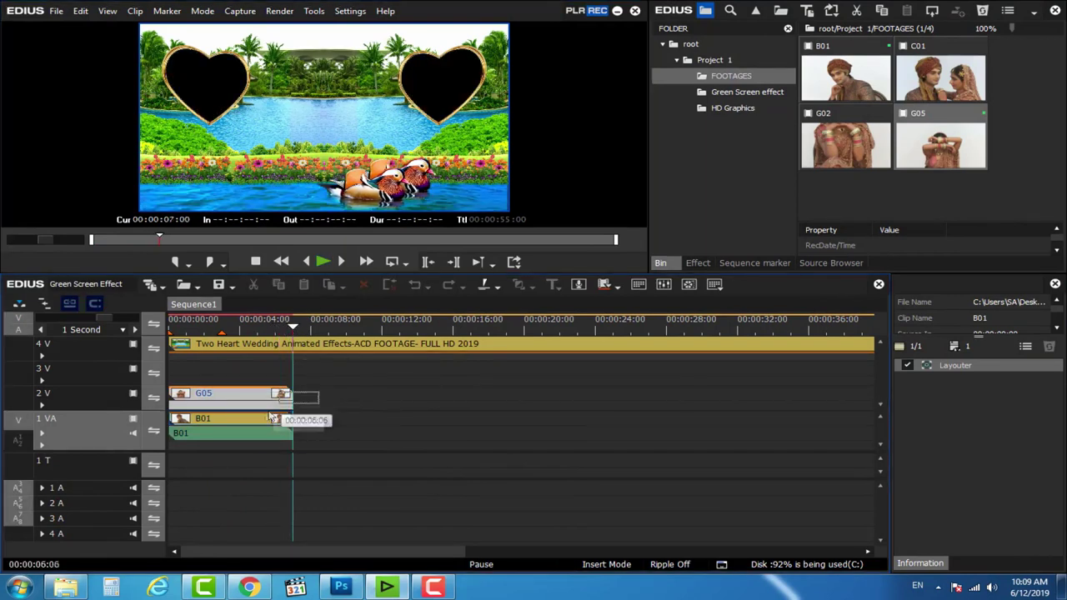
pyautogui.rightClick(248, 404)
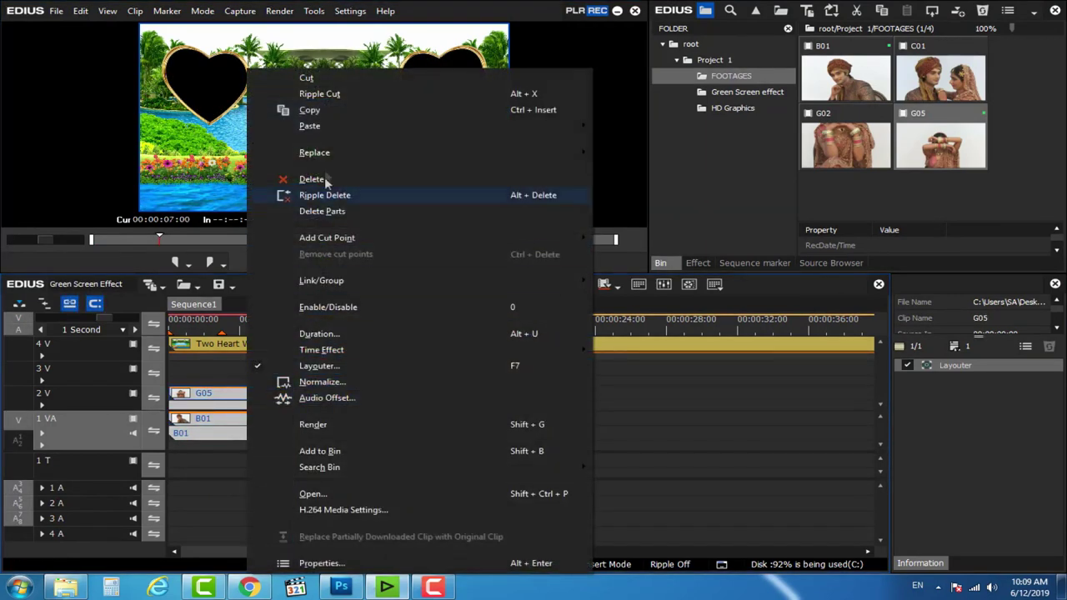
pyautogui.click(298, 108)
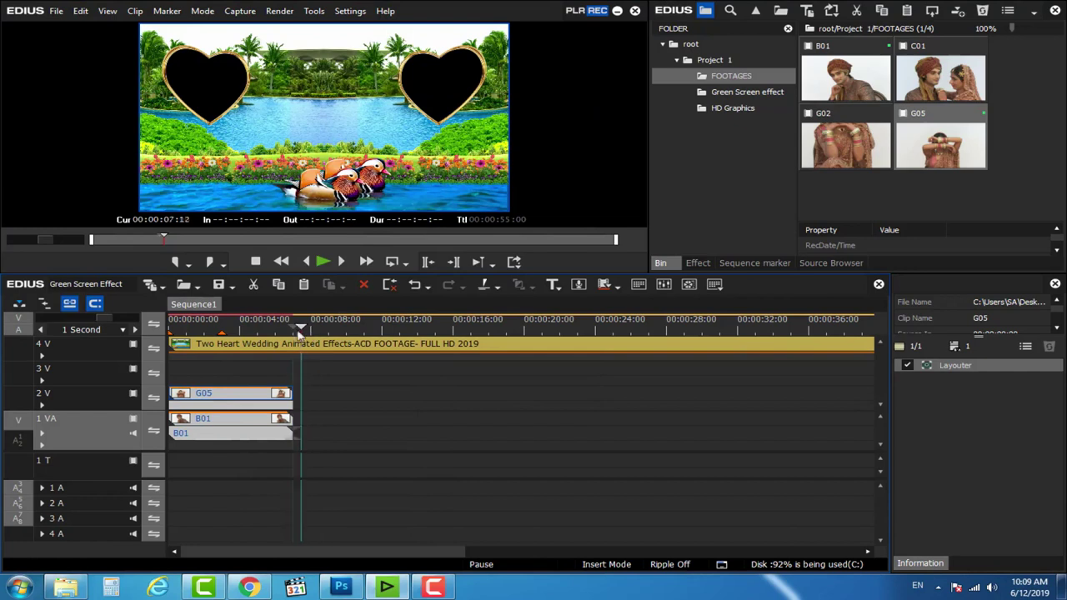
# Paste copies of the clip pair at 7s and 14s
pyautogui.rightClick(317, 429)
pyautogui.click(370, 310)
pyautogui.click(367, 322)
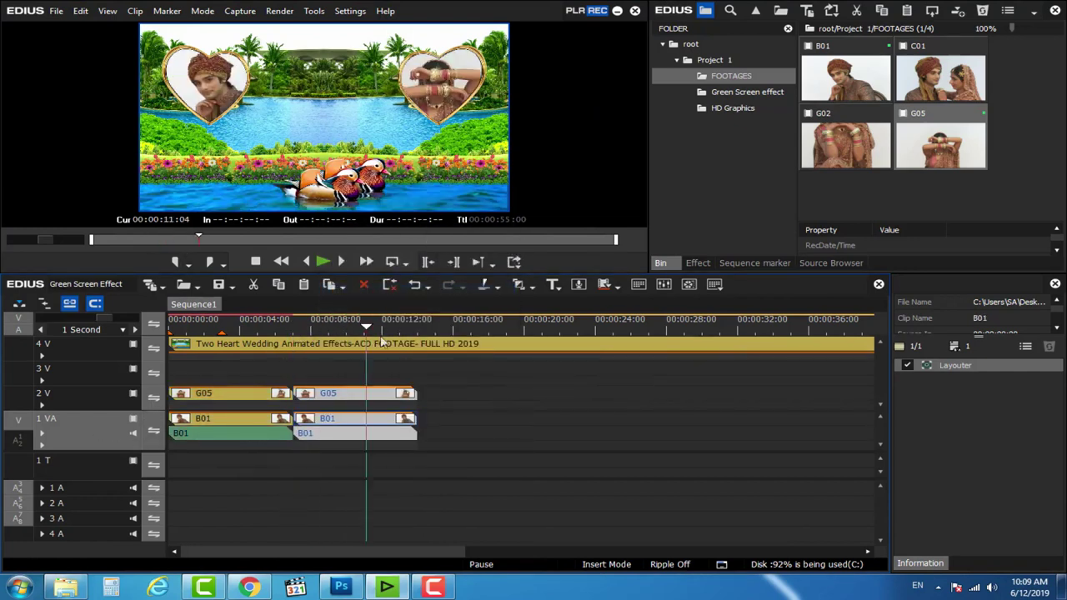
pyautogui.press('pagedown')
pyautogui.rightClick(438, 435)
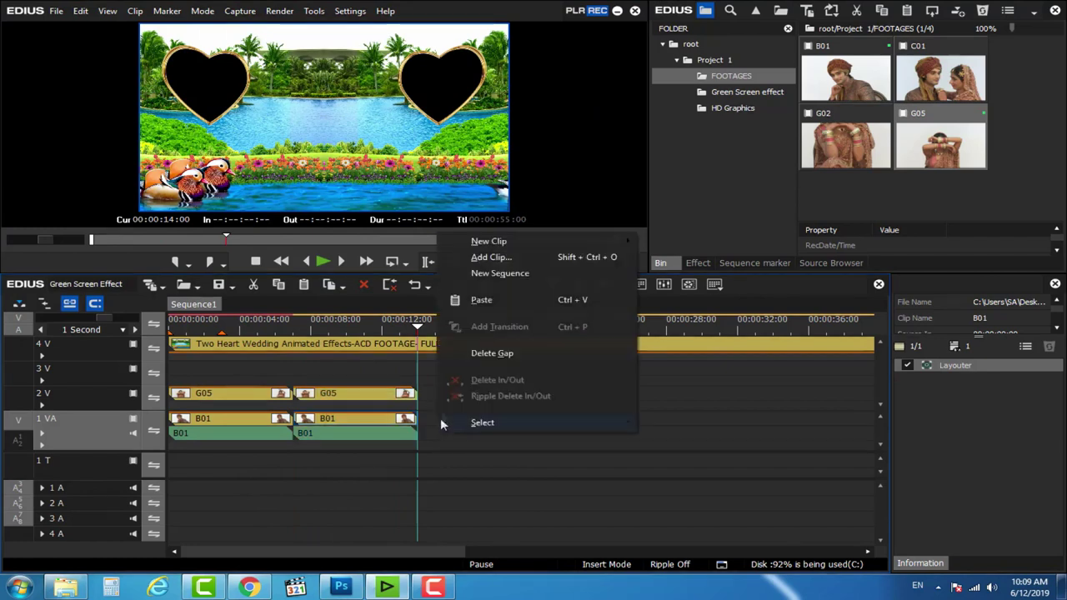
pyautogui.click(481, 300)
# Paste further copies at 21s, 28s and 35s, then play the sequence from the start
pyautogui.rightClick(567, 403)
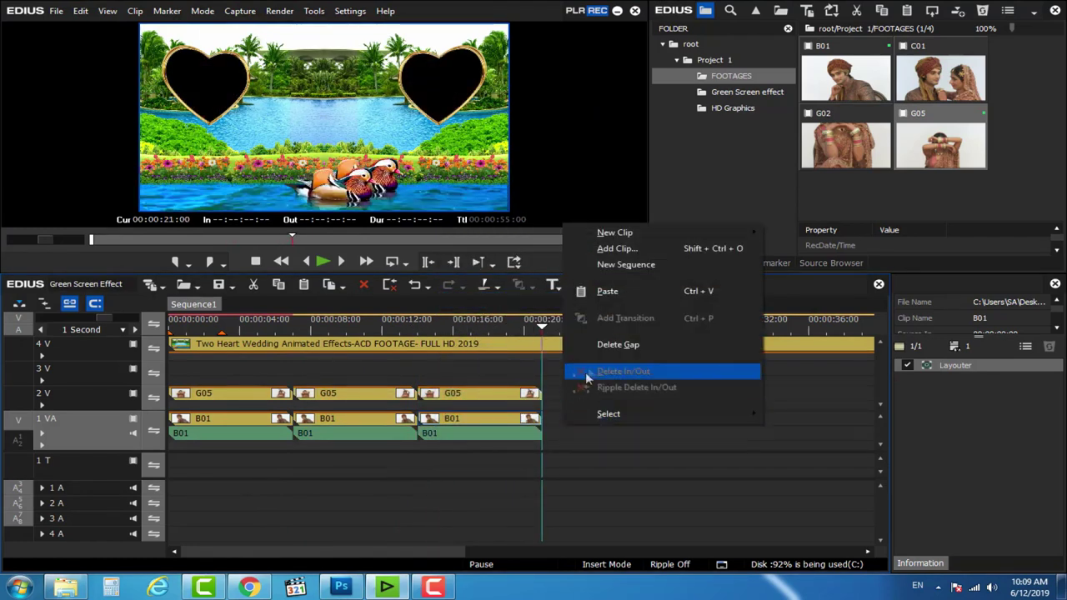
pyautogui.click(608, 292)
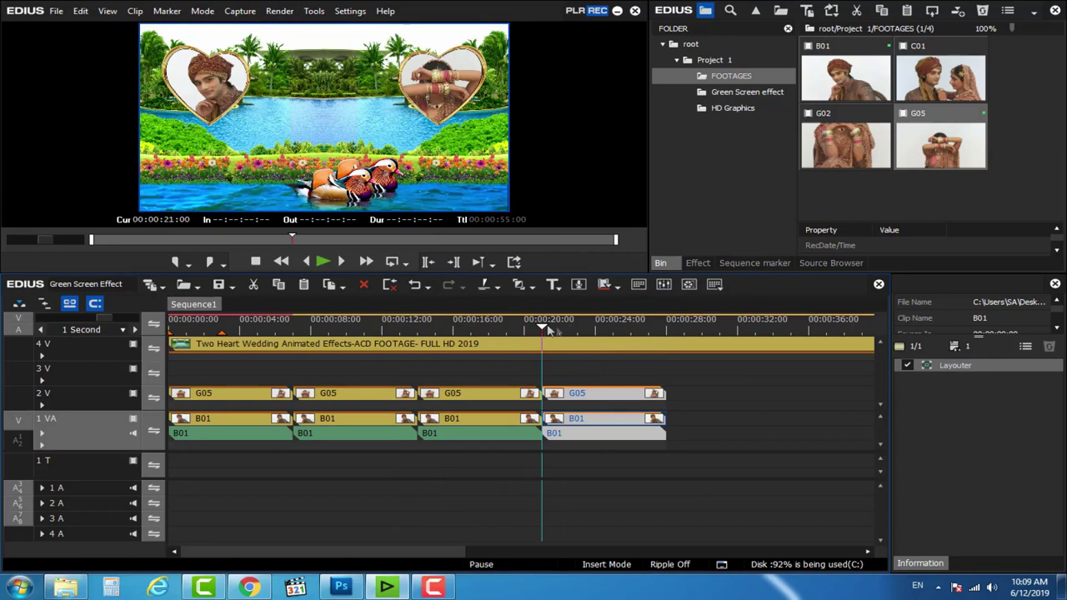
pyautogui.click(669, 330)
pyautogui.rightClick(694, 417)
pyautogui.click(727, 298)
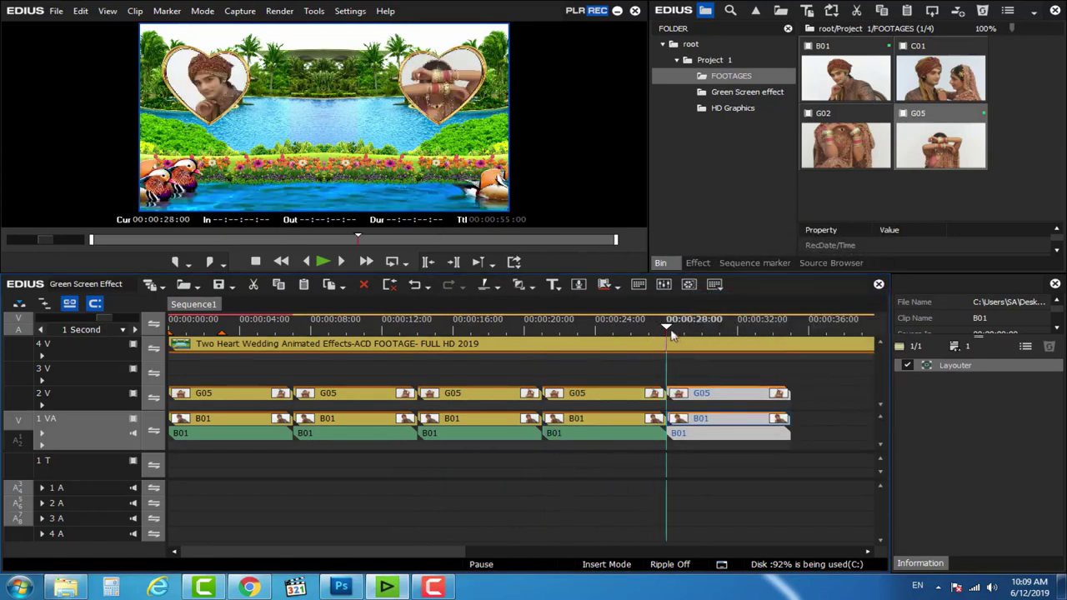
pyautogui.moveTo(672, 334); pyautogui.dragTo(791, 327)
pyautogui.rightClick(814, 397)
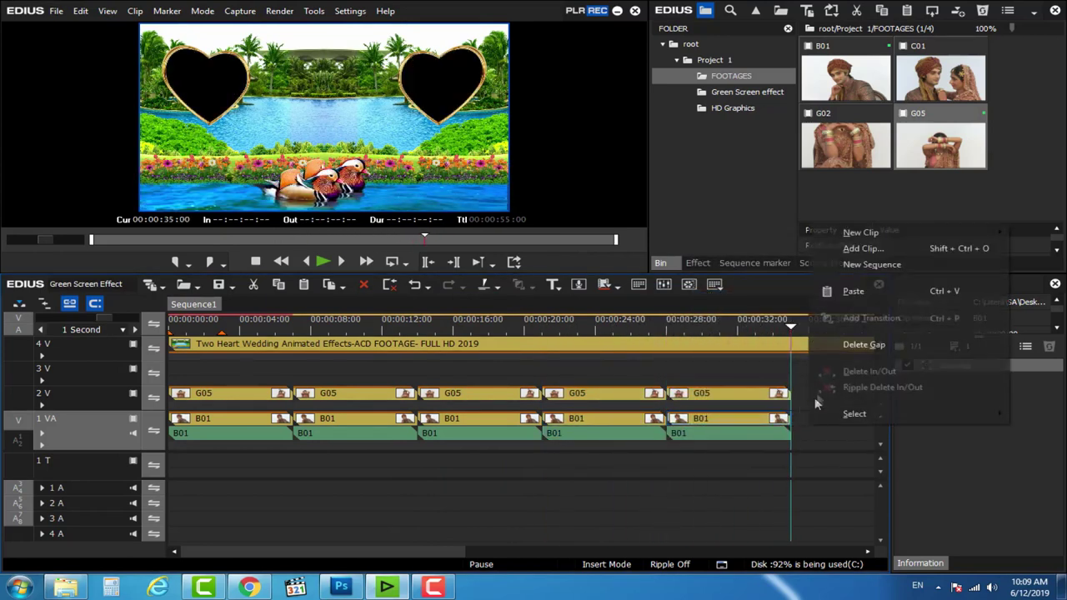
pyautogui.click(853, 292)
pyautogui.press('Home')
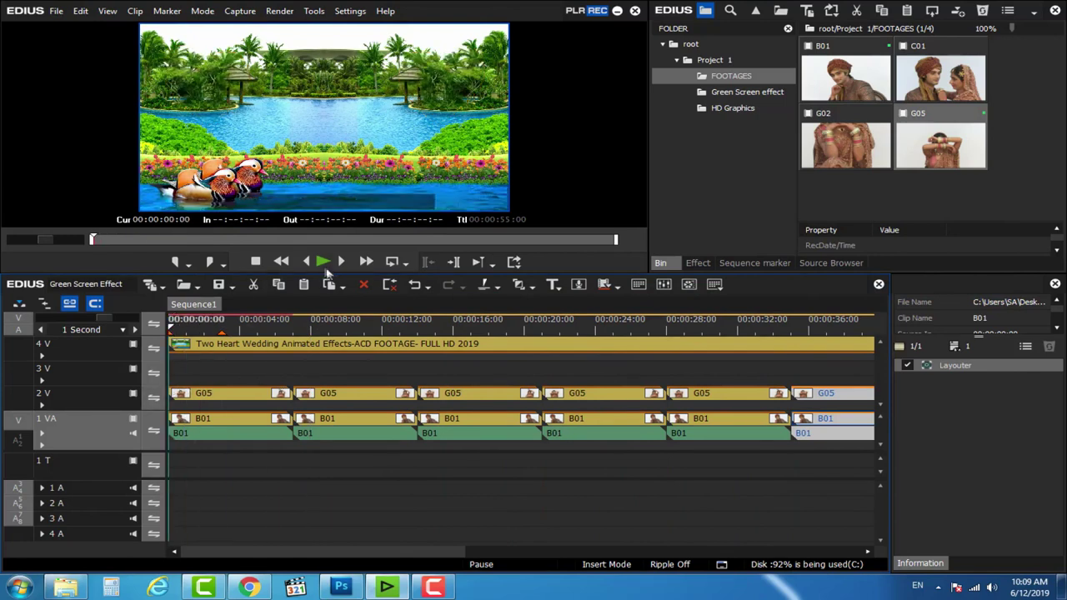
pyautogui.click(323, 263)
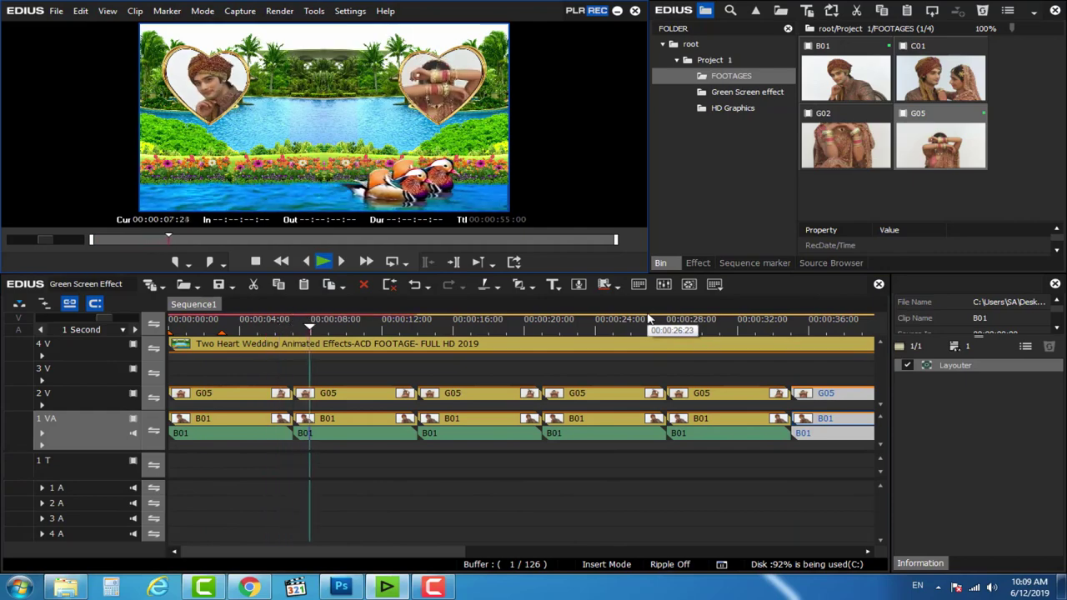
# Enlarge the preview pane and scrub through the sequence to review the two-heart composite
pyautogui.press('space')
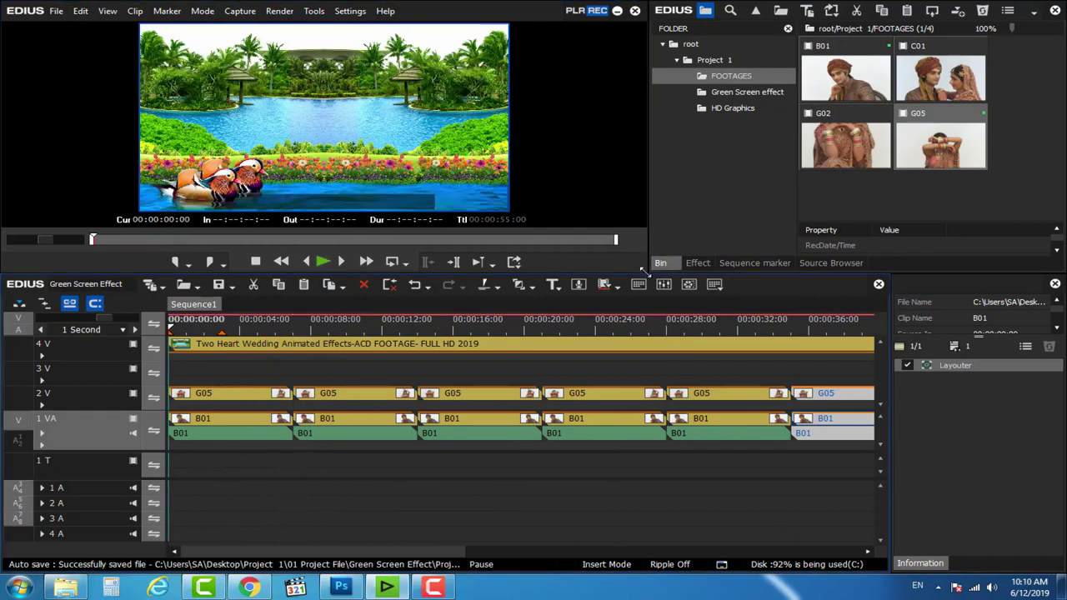
pyautogui.moveTo(645, 271); pyautogui.dragTo(860, 411)
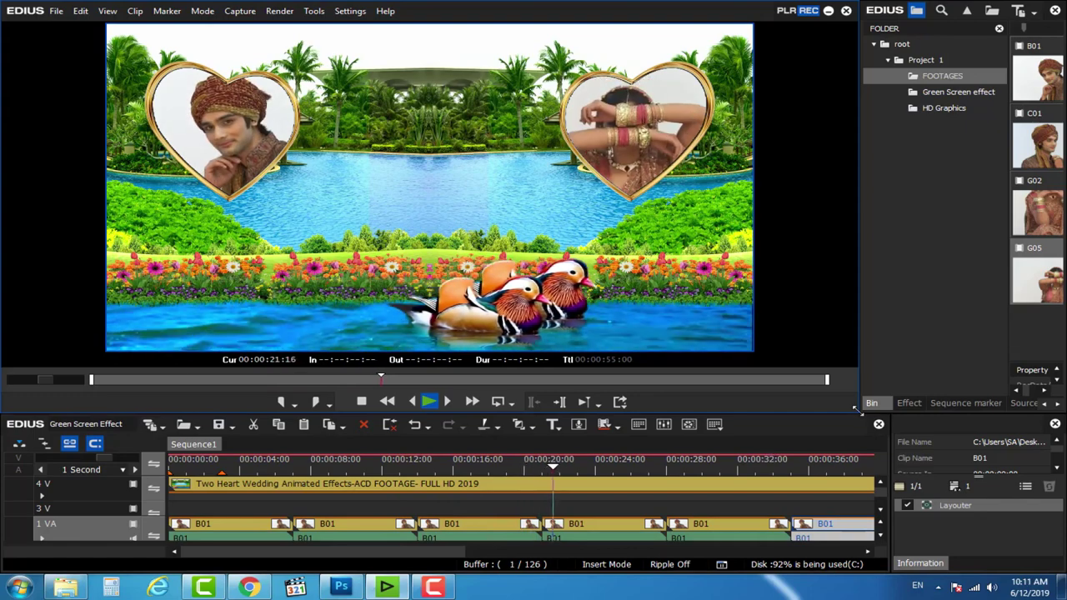
pyautogui.moveTo(840, 401); pyautogui.dragTo(765, 330)
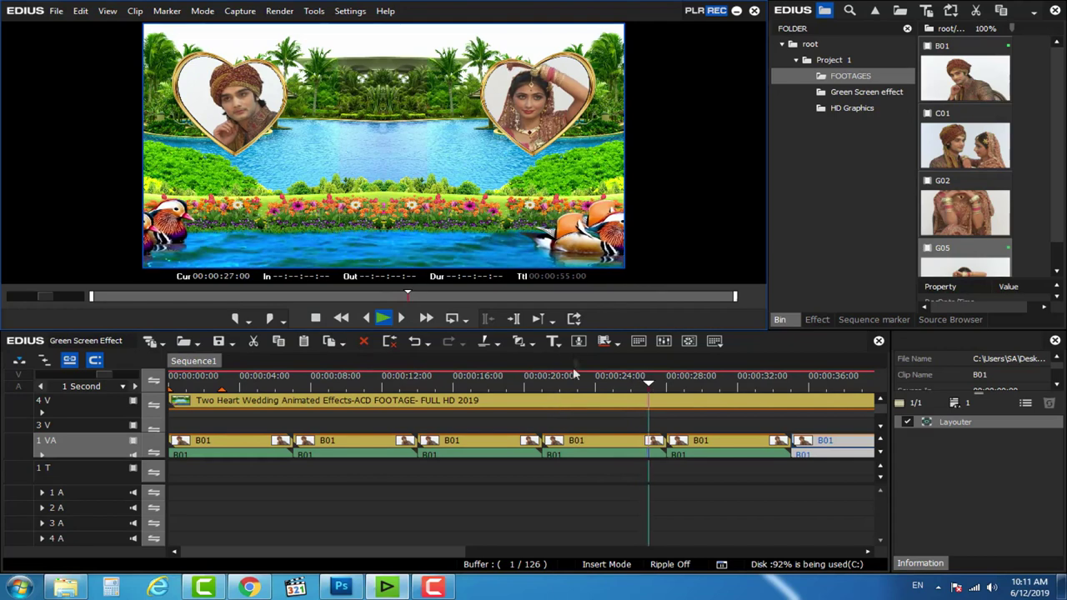
pyautogui.click(383, 319)
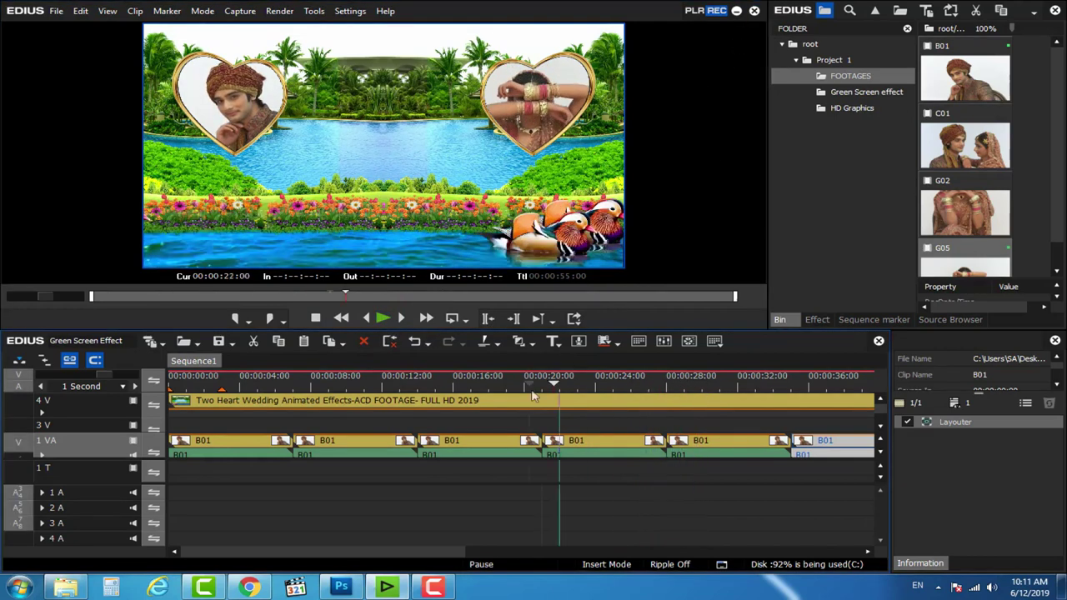
pyautogui.moveTo(702, 390)
pyautogui.mouseDown()
pyautogui.moveTo(810, 385)
pyautogui.moveTo(181, 384)
pyautogui.mouseUp()
pyautogui.moveTo(981, 538)
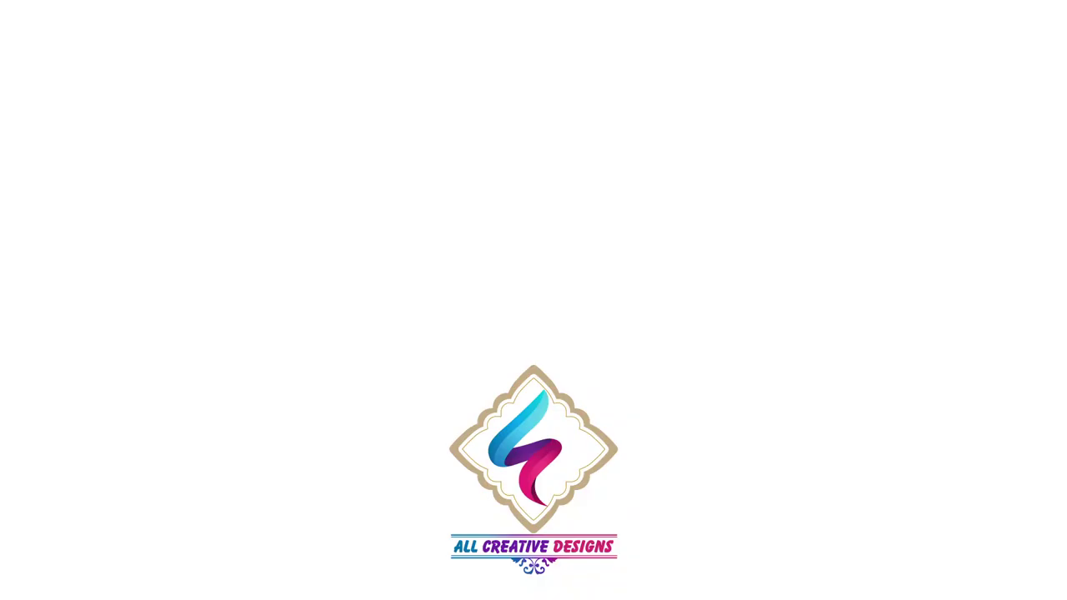